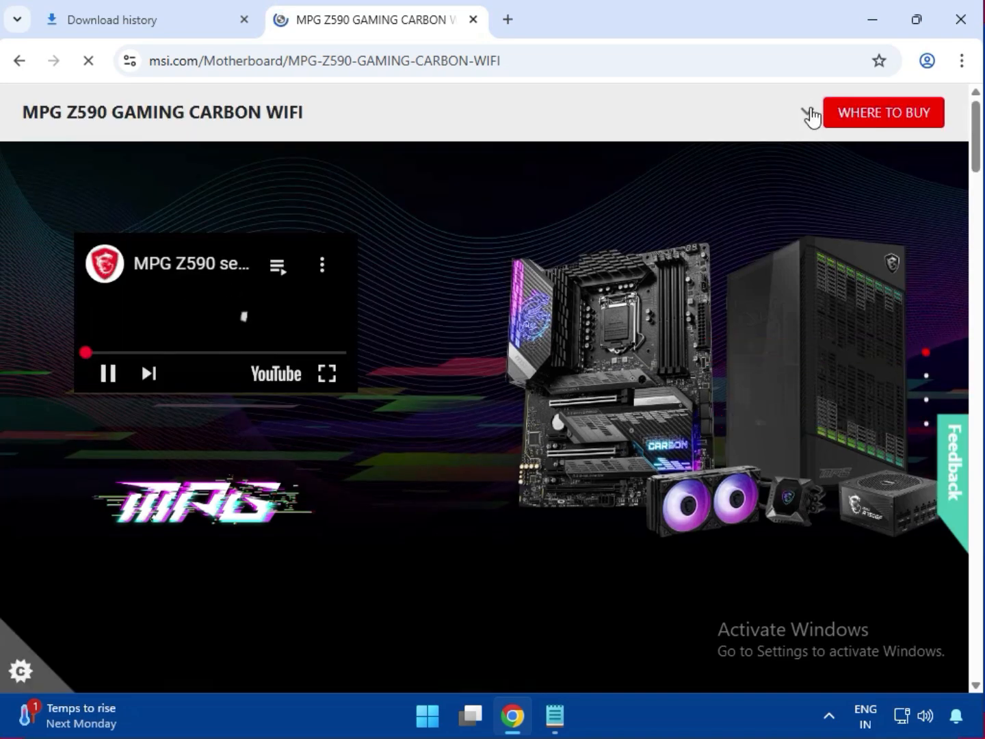
# Step: Open the motherboard's support page and show the Driver category under Drivers & Downloads
pyautogui.click(807, 114)
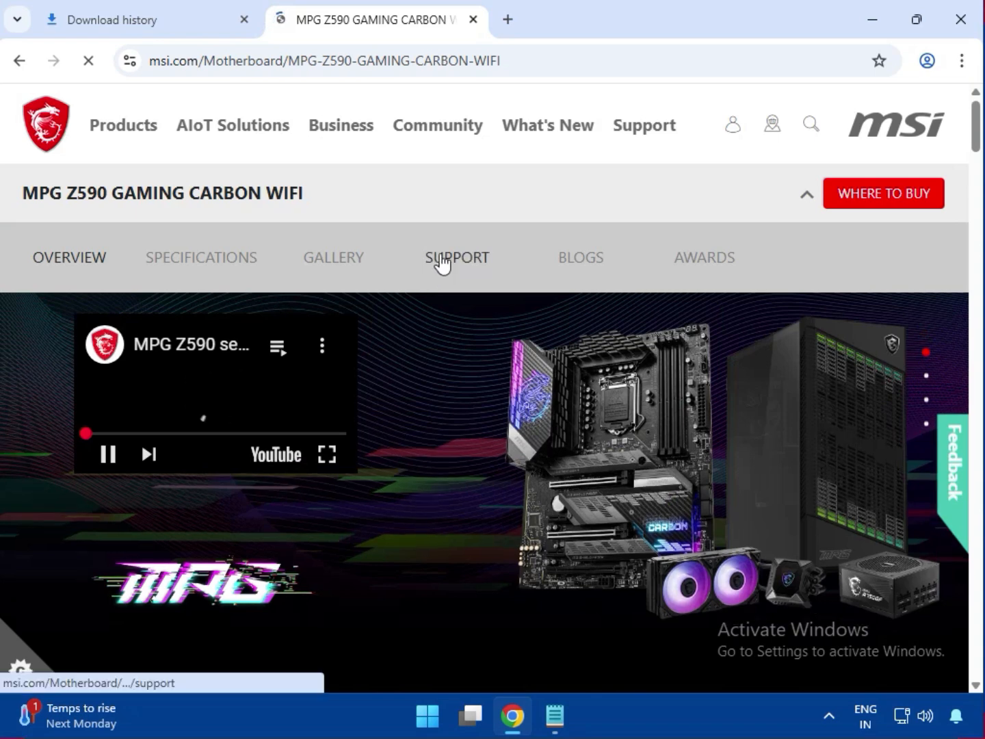
pyautogui.click(442, 258)
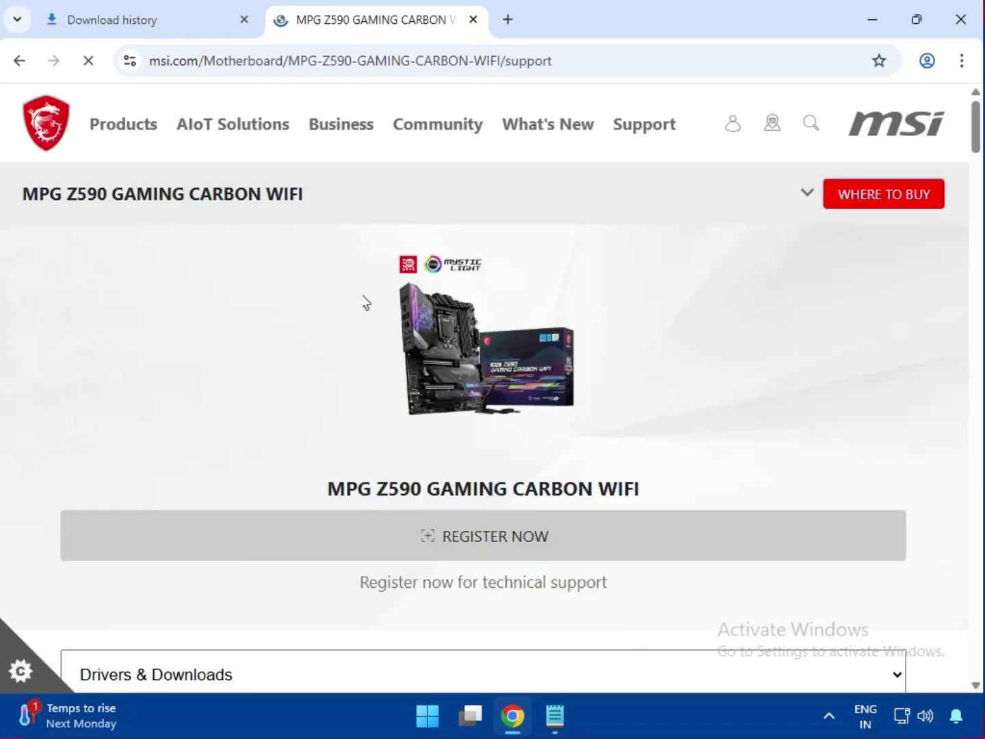
pyautogui.scroll(-3, 307, 391)
pyautogui.scroll(-3, 303, 397)
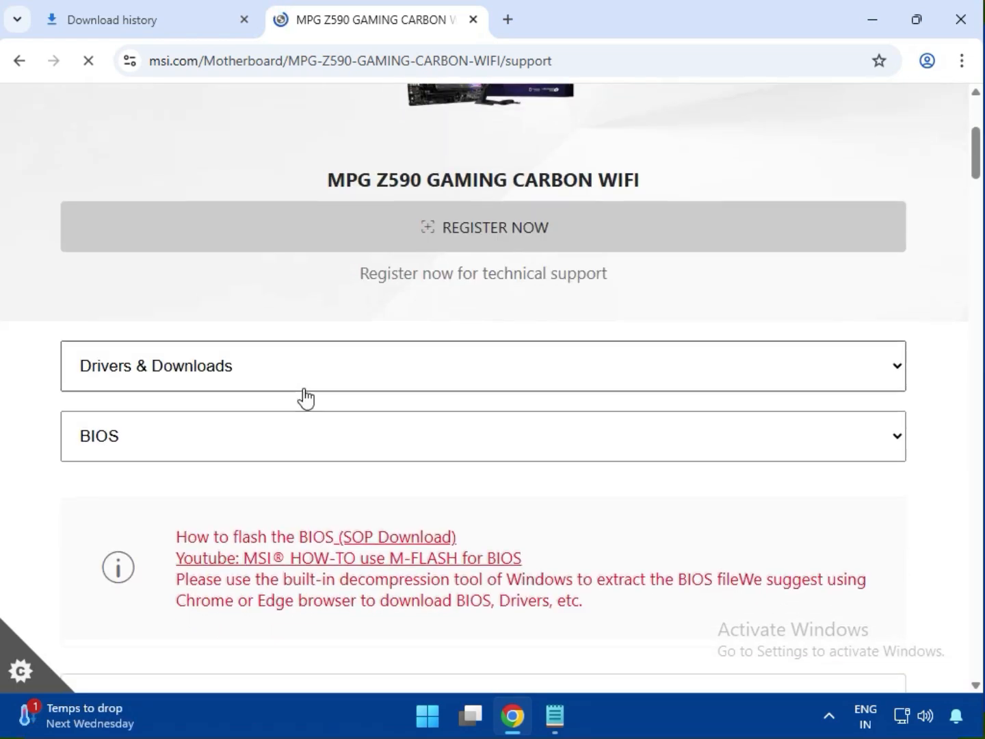
pyautogui.click(244, 286)
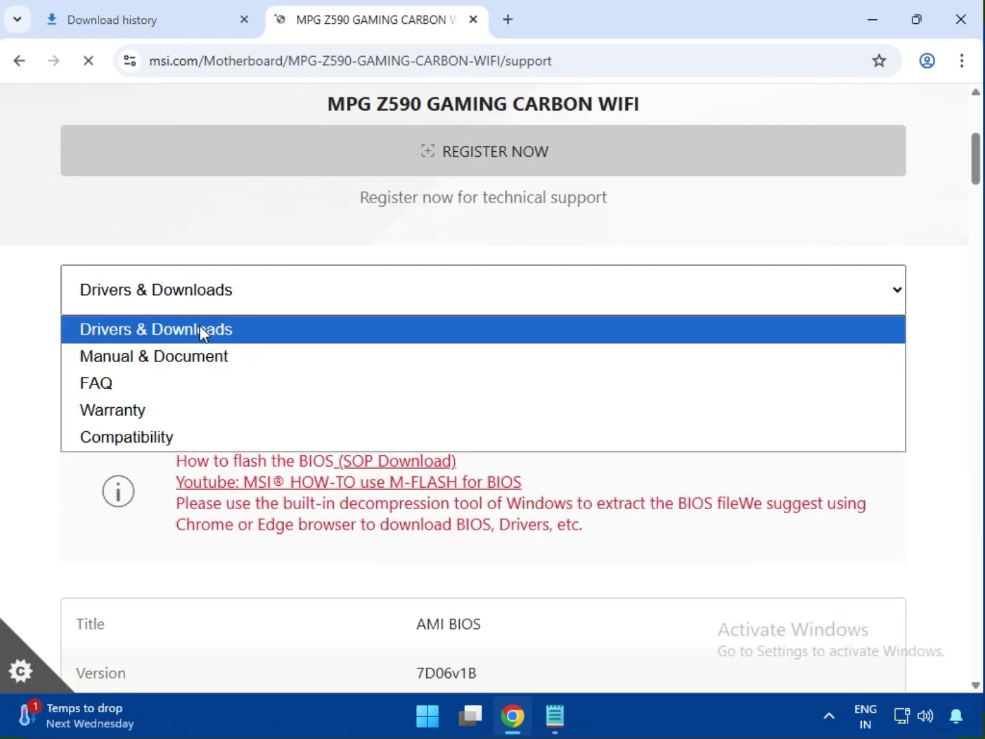
pyautogui.click(233, 335)
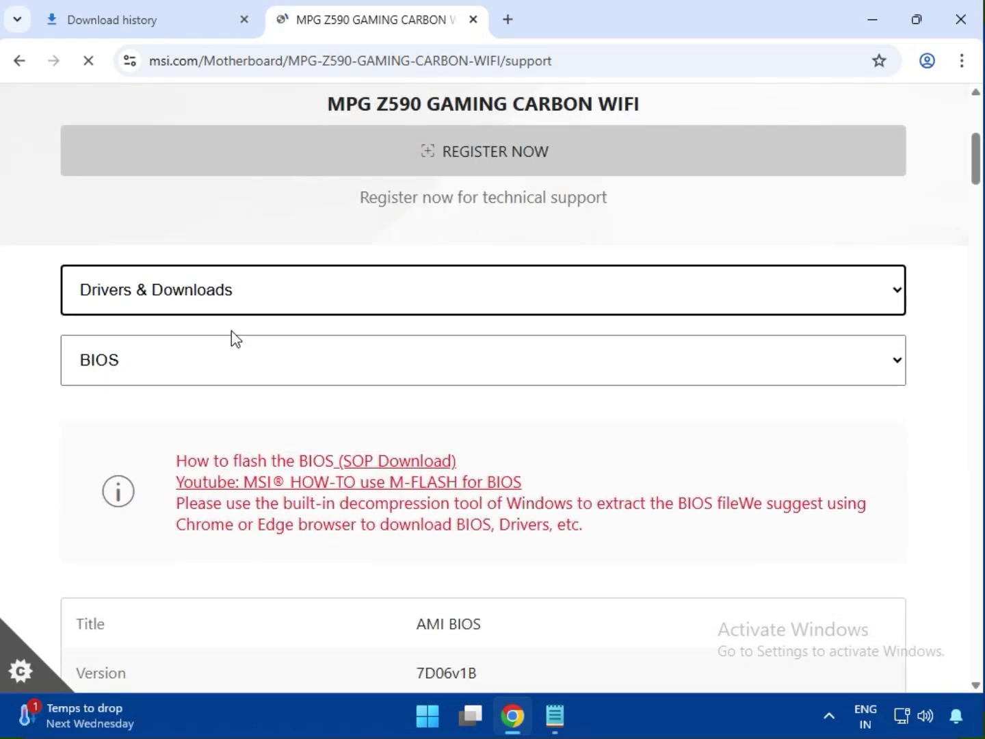
pyautogui.click(160, 368)
pyautogui.click(155, 426)
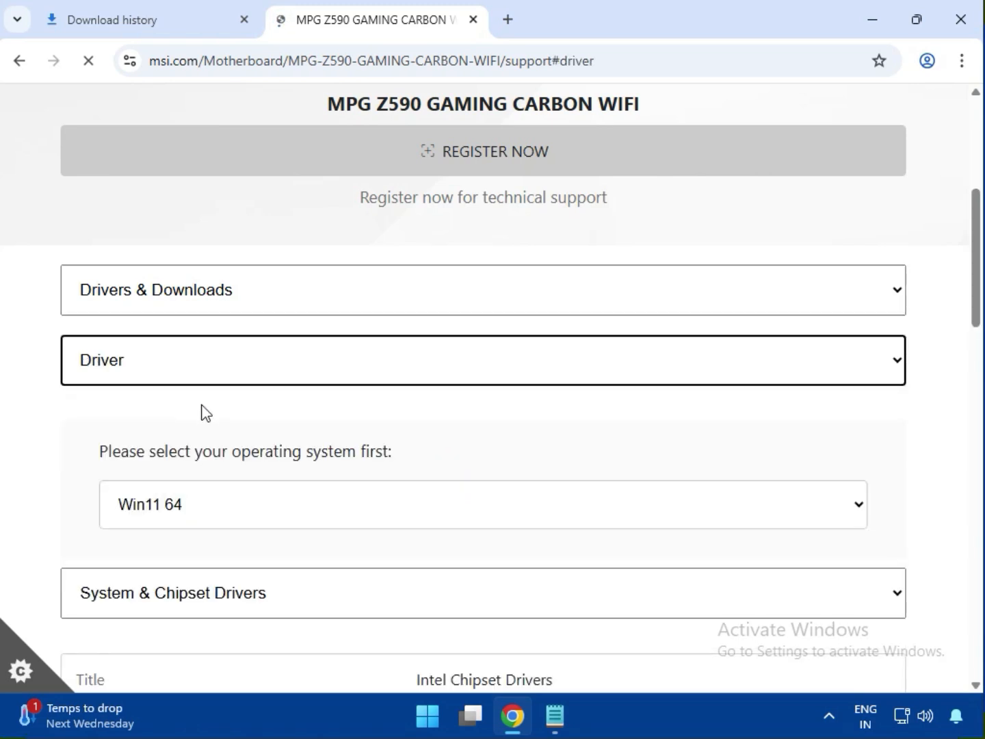
# Step: Choose Win11 64 as the operating system for the driver downloads
pyautogui.scroll(-3, 202, 406)
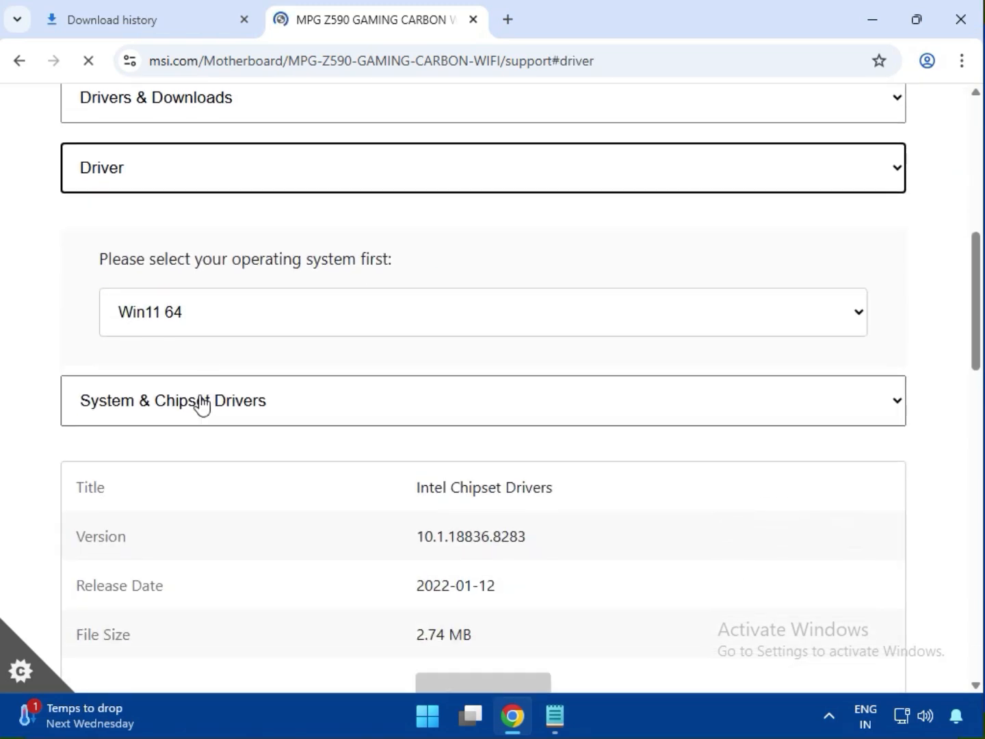
pyautogui.click(193, 321)
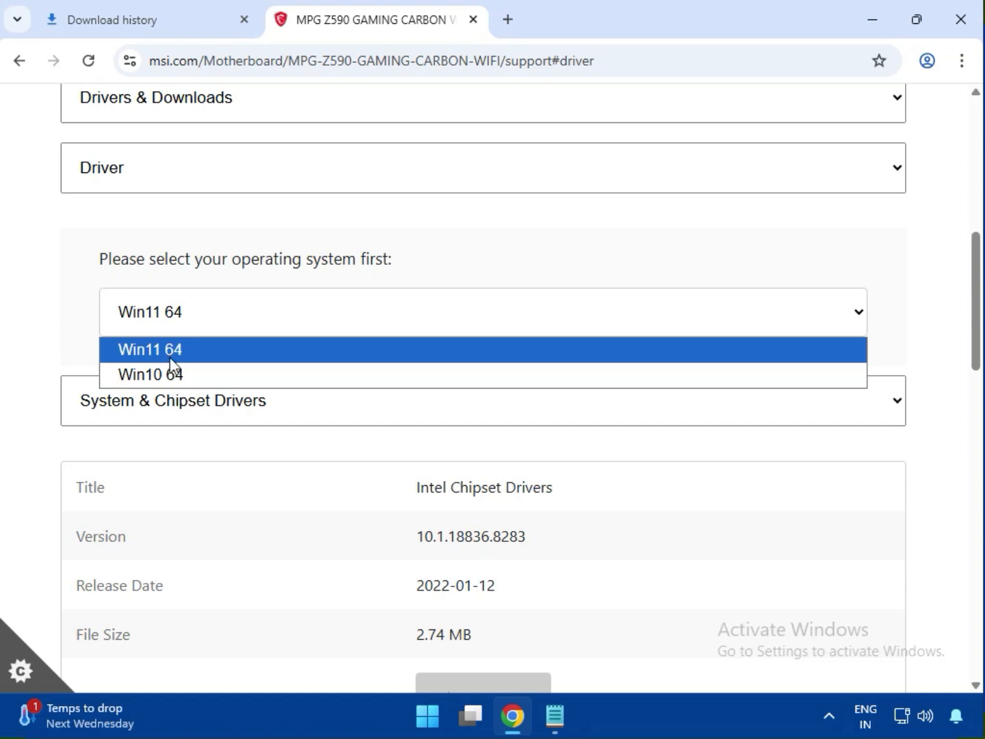
pyautogui.click(173, 353)
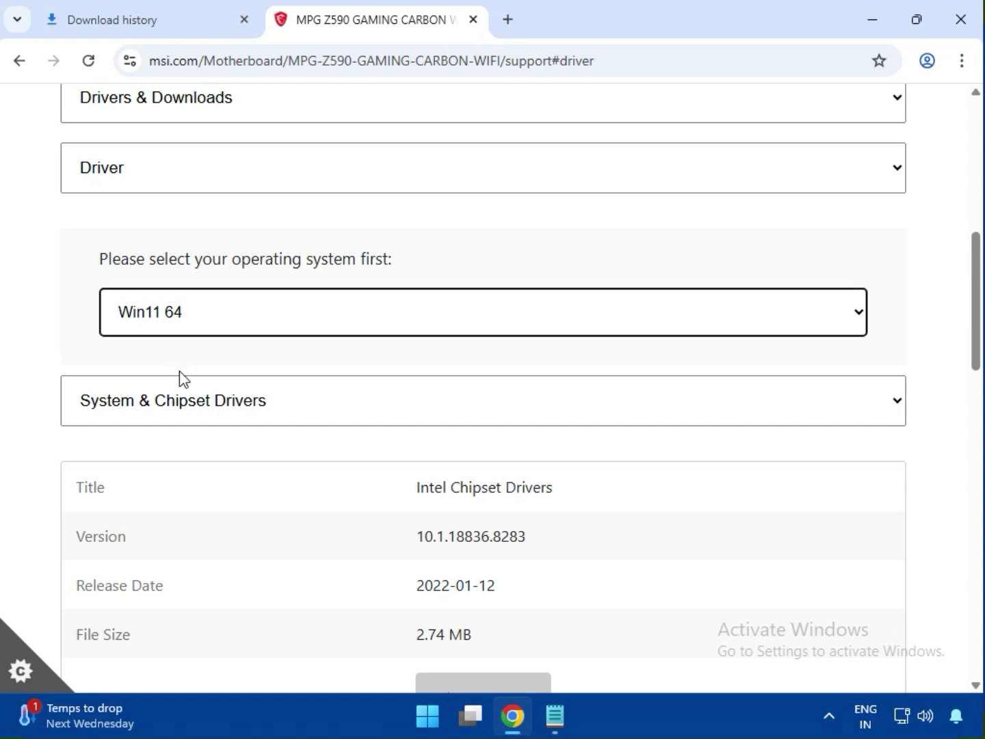
# Step: Review the driver categories and download Intel Chipset Drivers from System & Chipset Drivers
pyautogui.scroll(-1, 180, 371)
pyautogui.scroll(-1, 216, 324)
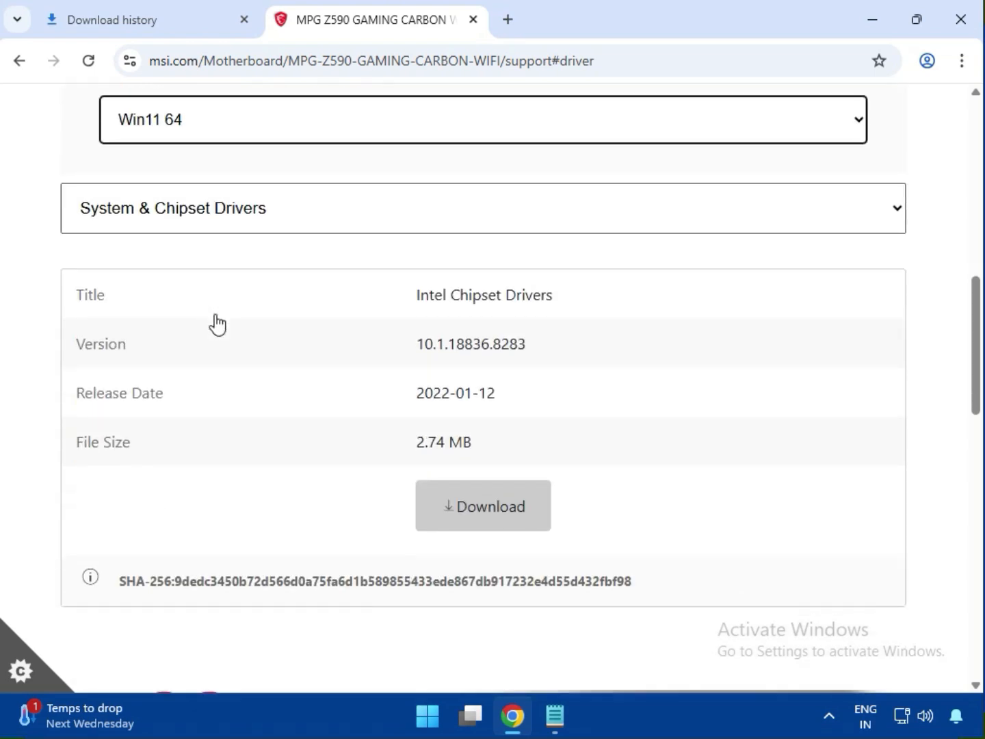
pyautogui.click(199, 218)
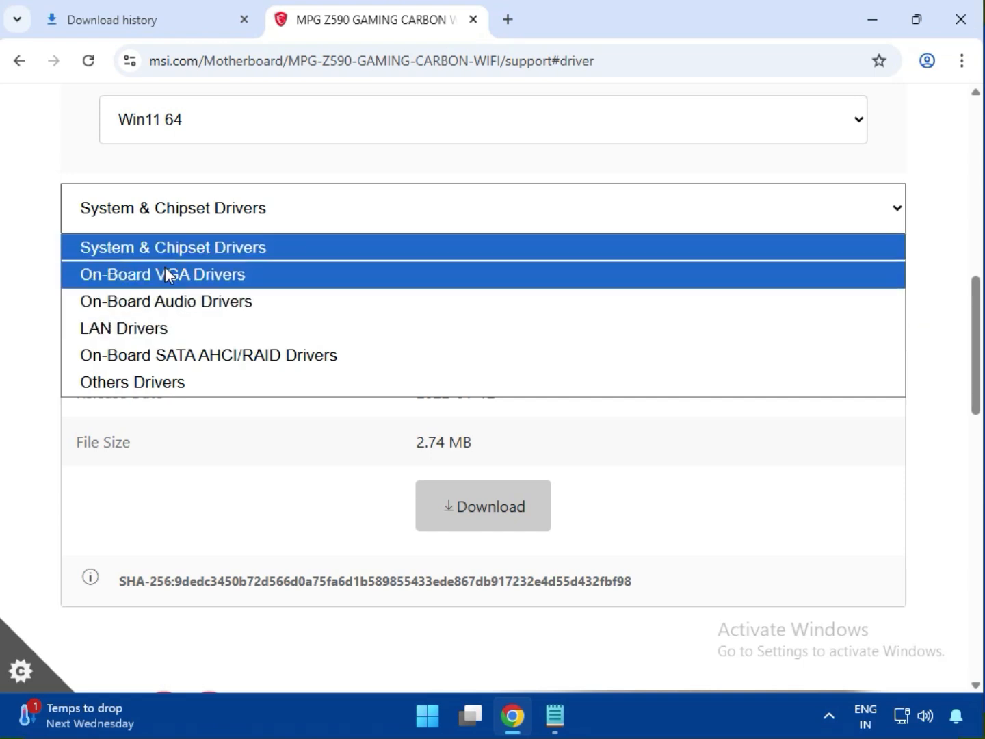
pyautogui.click(46, 155)
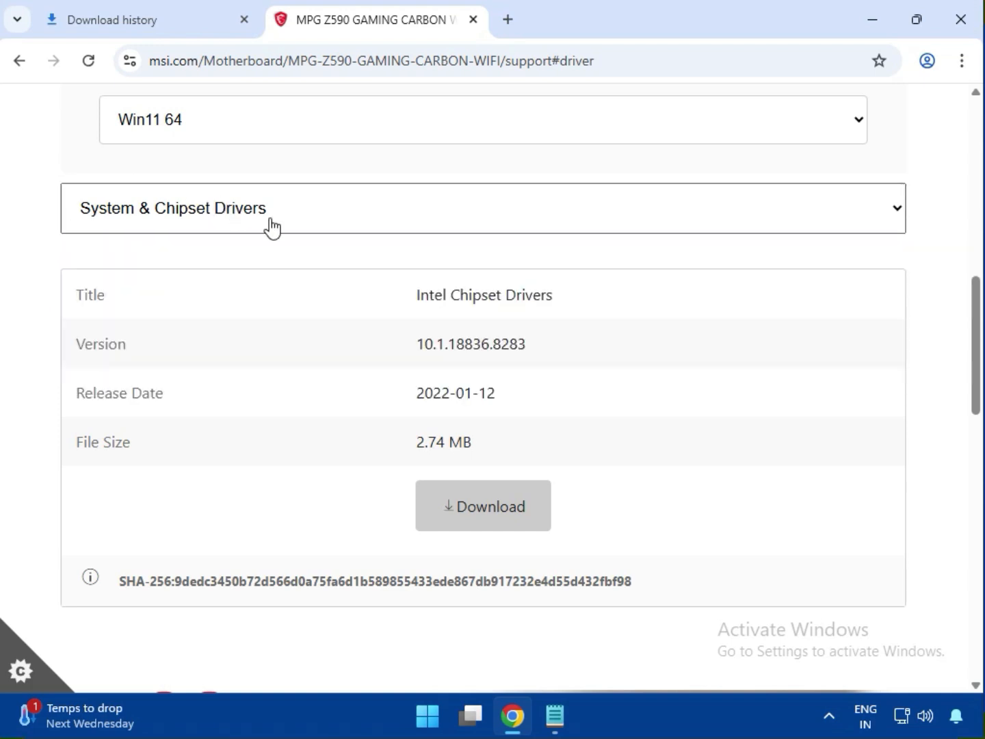
pyautogui.moveTo(419, 295); pyautogui.dragTo(563, 301)
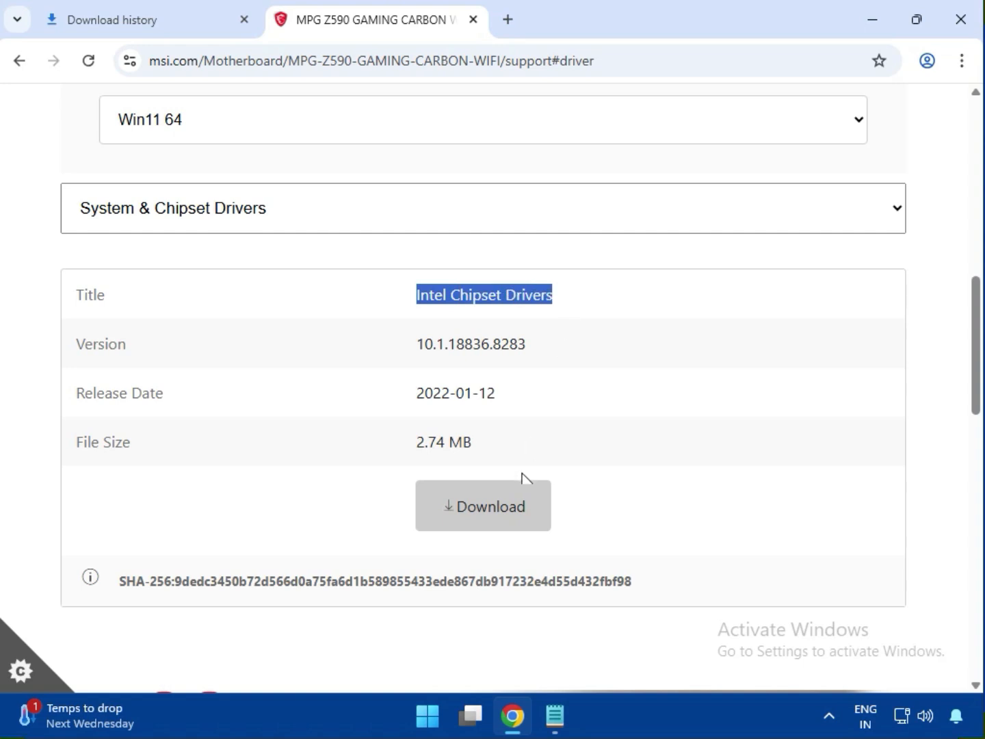
pyautogui.click(518, 506)
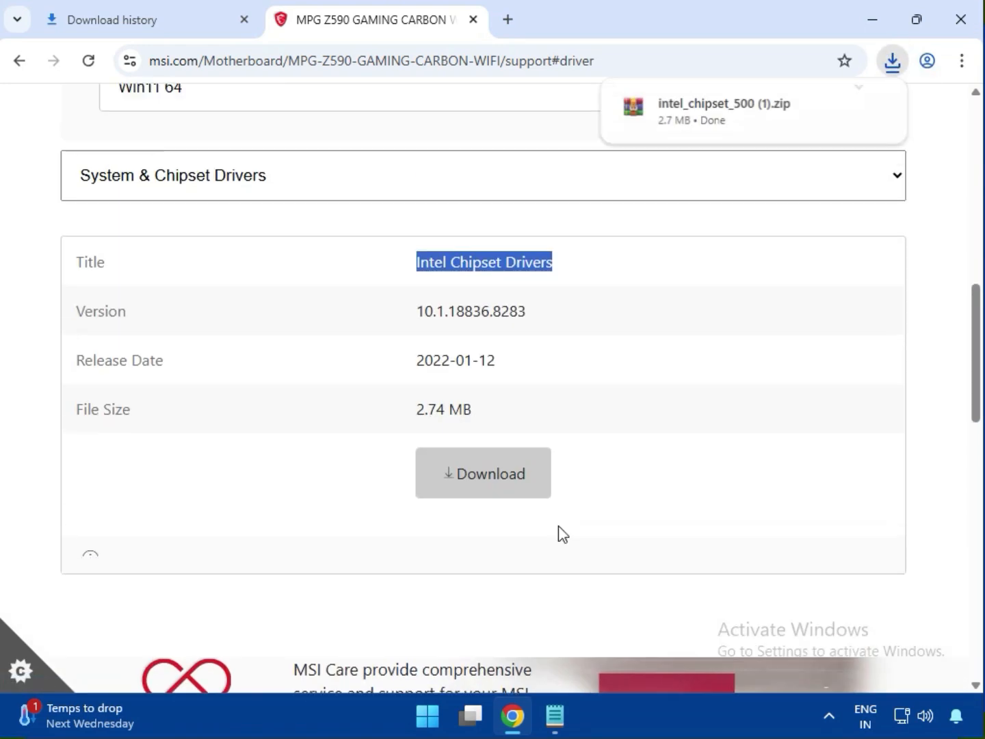
# Step: Switch to the On-Board VGA Drivers category and download the Intel VGA Driver
pyautogui.click(282, 226)
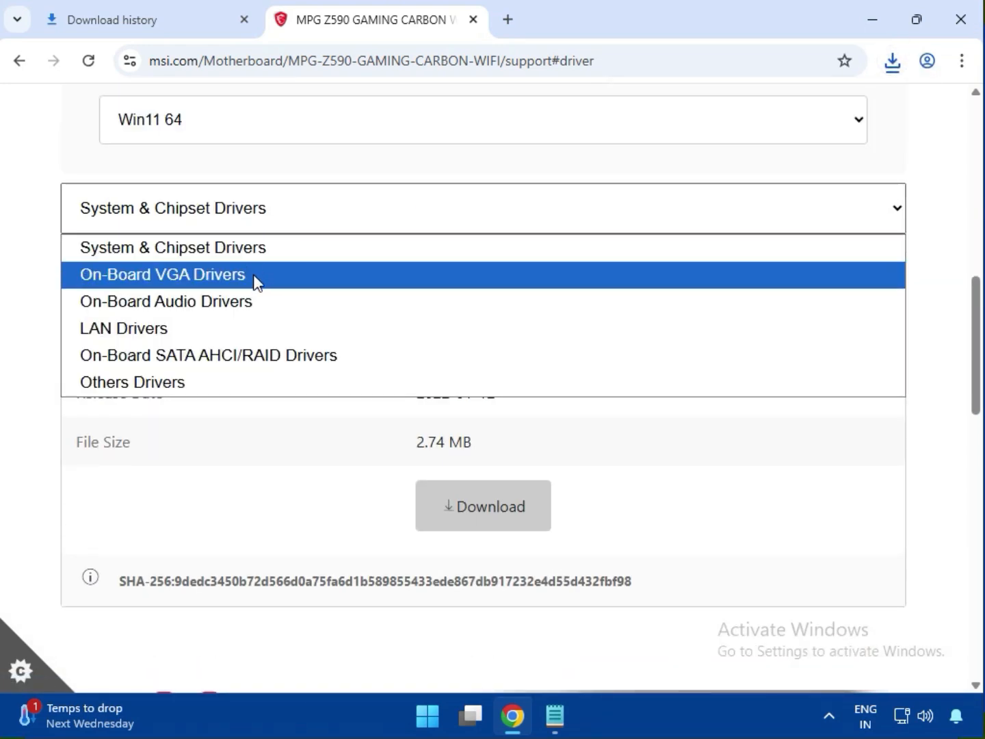
pyautogui.click(256, 279)
pyautogui.moveTo(435, 295); pyautogui.dragTo(540, 296)
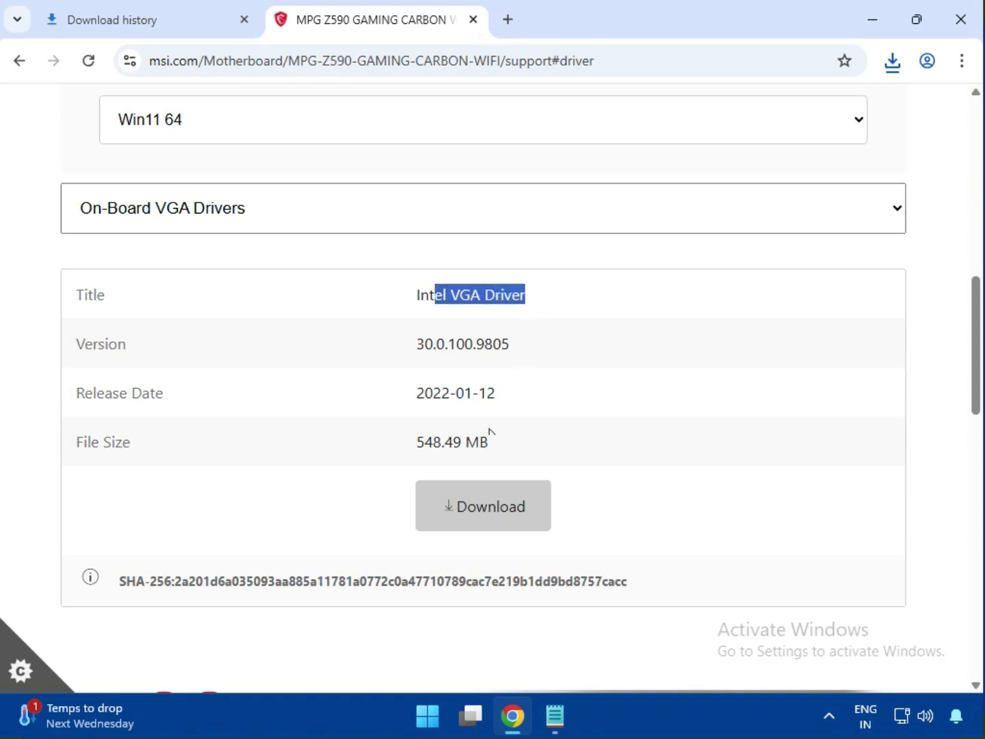
pyautogui.click(460, 513)
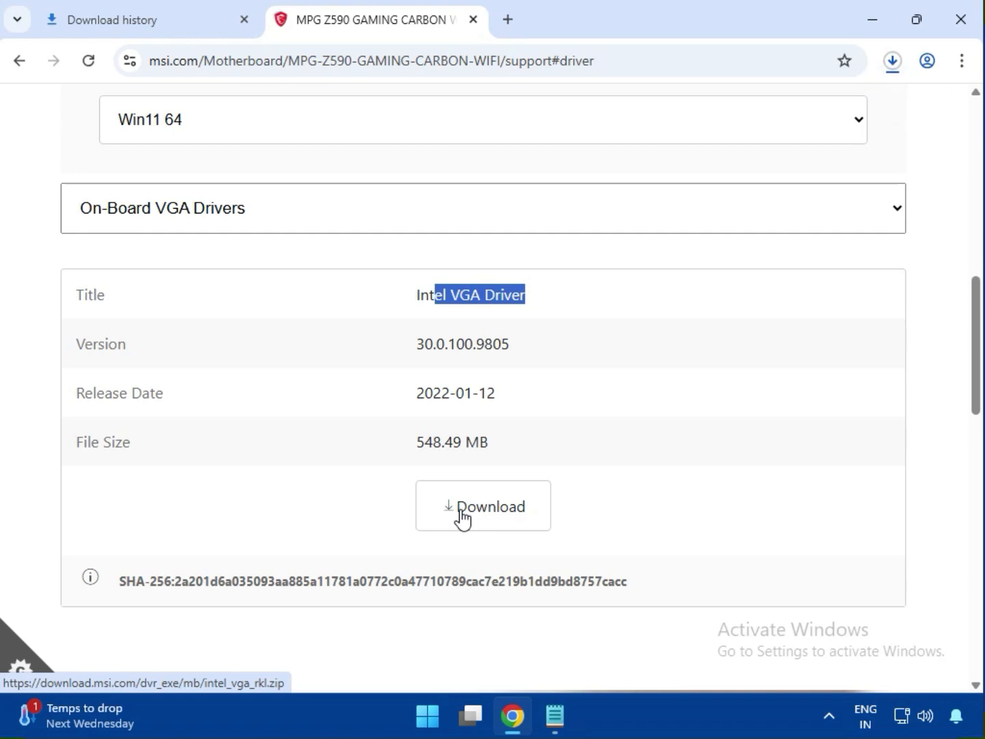
# Step: Switch to the On-Board Audio Drivers category and download the Realtek HD Universal Driver
pyautogui.click(184, 229)
pyautogui.click(191, 301)
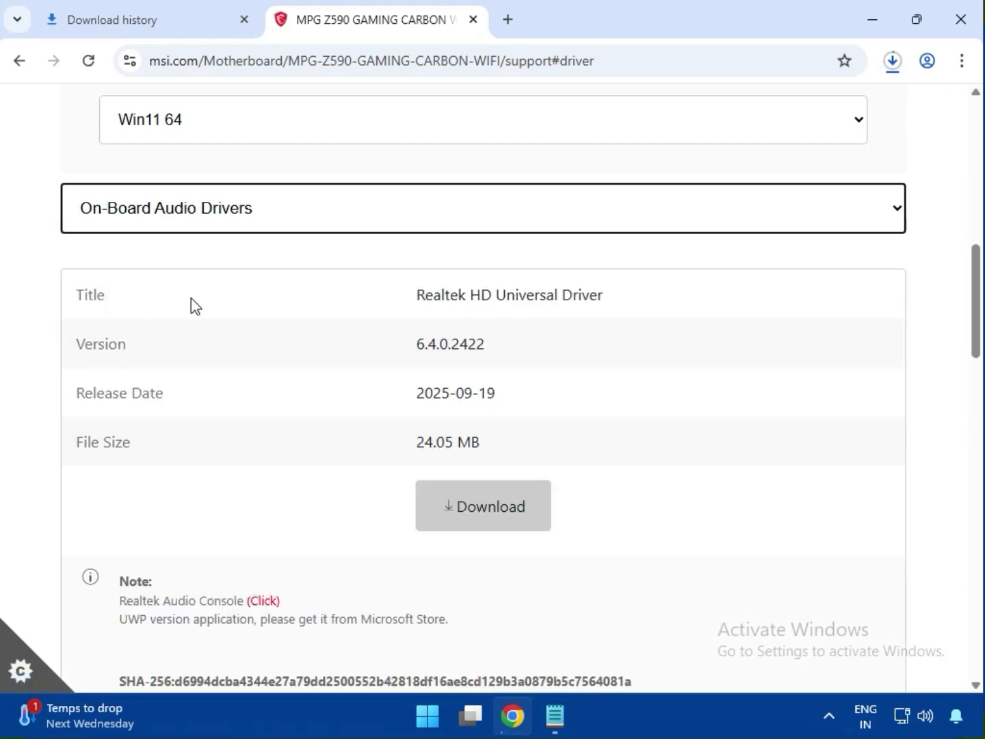
pyautogui.moveTo(395, 301); pyautogui.dragTo(627, 301)
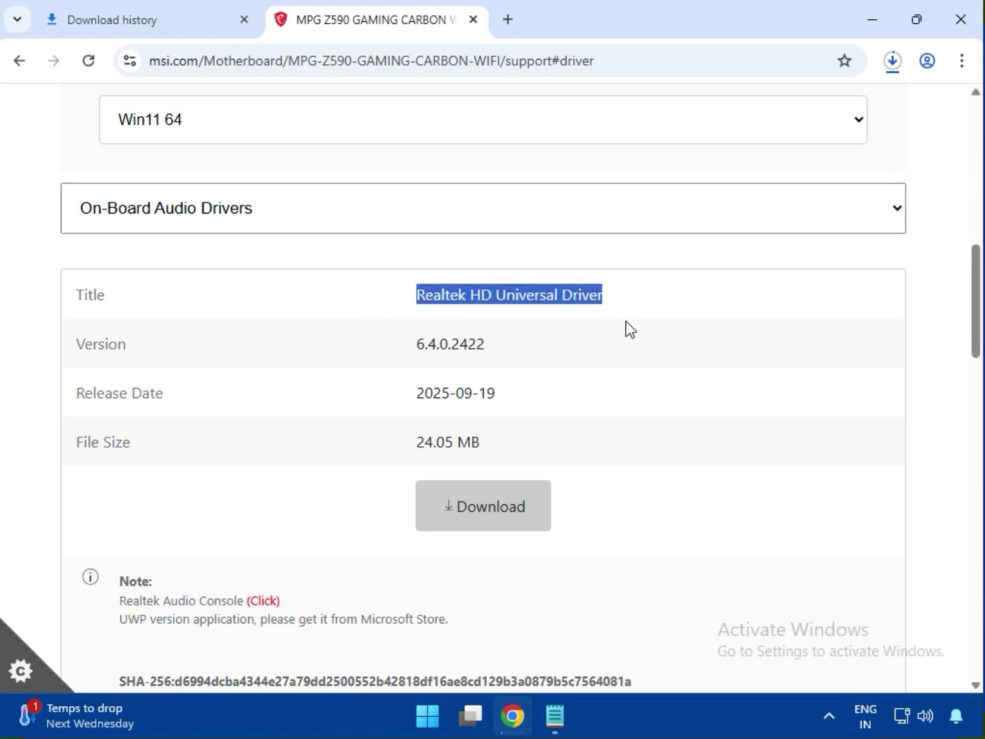
pyautogui.click(507, 495)
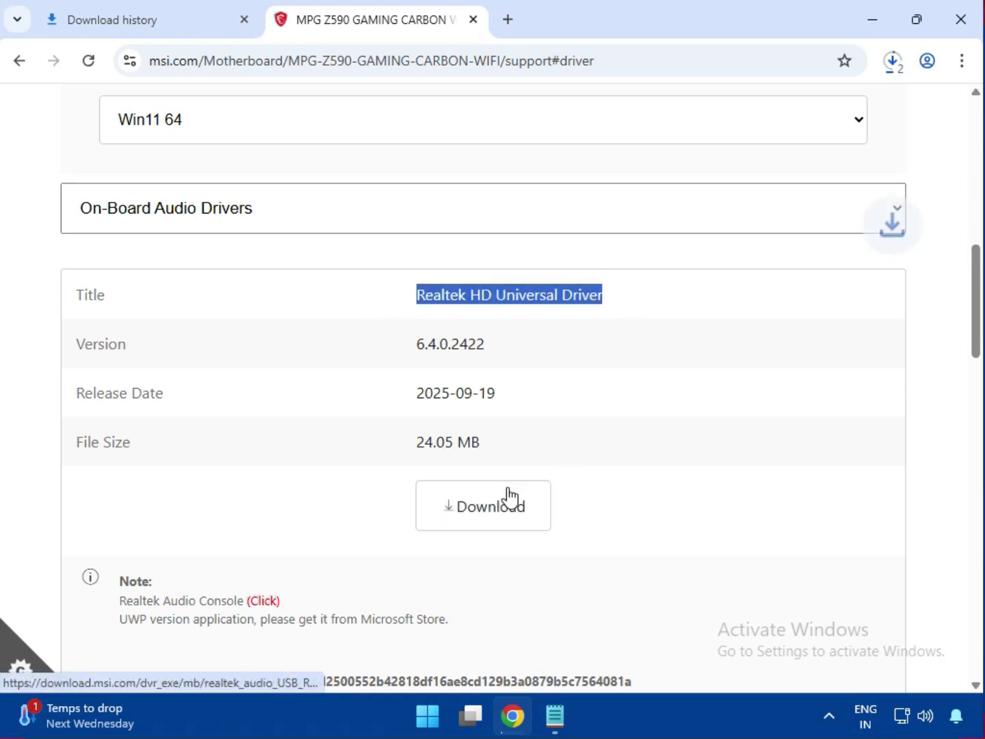
# Step: Switch to the LAN Drivers category and download the Intel WIFI Driver
pyautogui.click(219, 223)
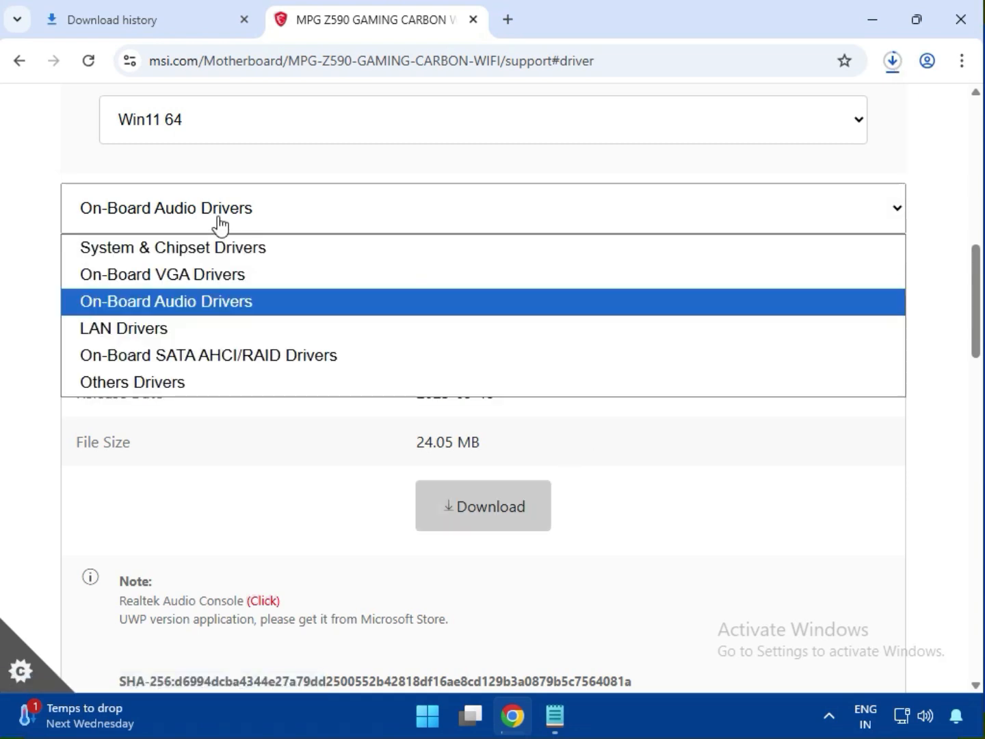
pyautogui.click(172, 326)
pyautogui.moveTo(448, 302); pyautogui.dragTo(543, 302)
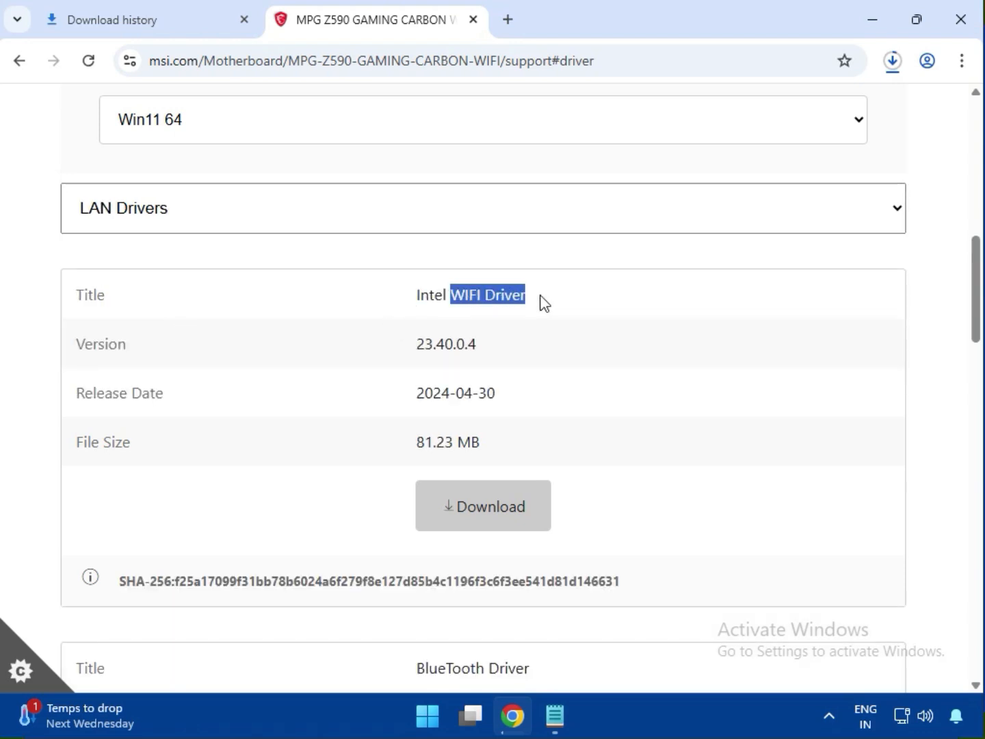
pyautogui.click(483, 496)
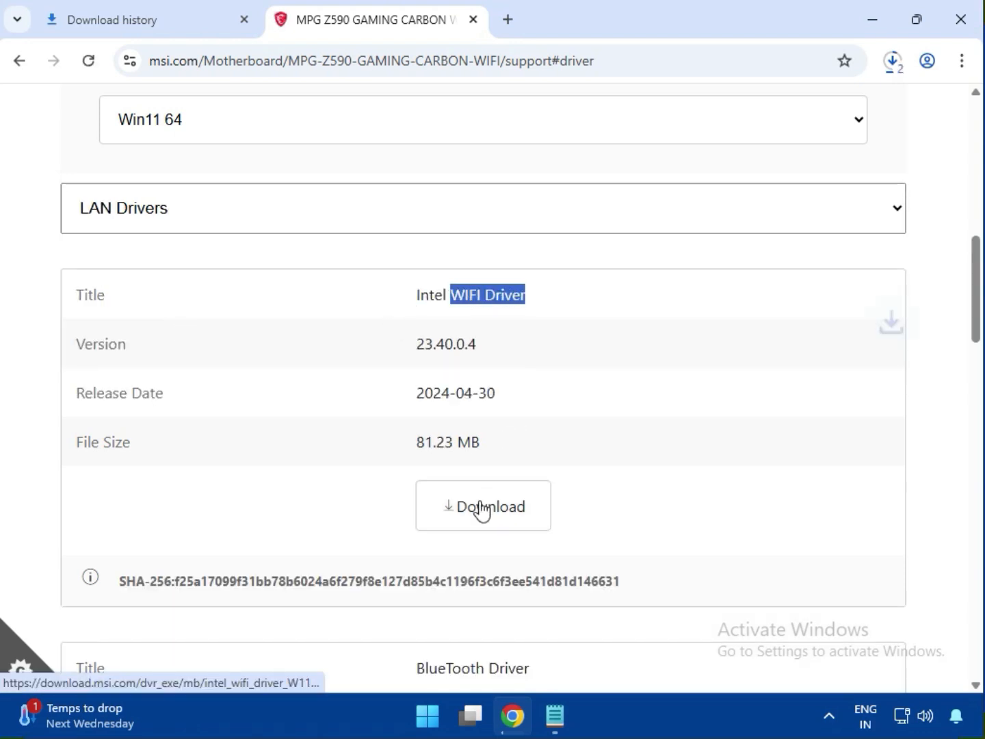
# Step: Download the BlueTooth Driver listed below the Intel WIFI Driver in the LAN Drivers category
pyautogui.scroll(-3, 475, 513)
pyautogui.moveTo(419, 478); pyautogui.dragTo(567, 478)
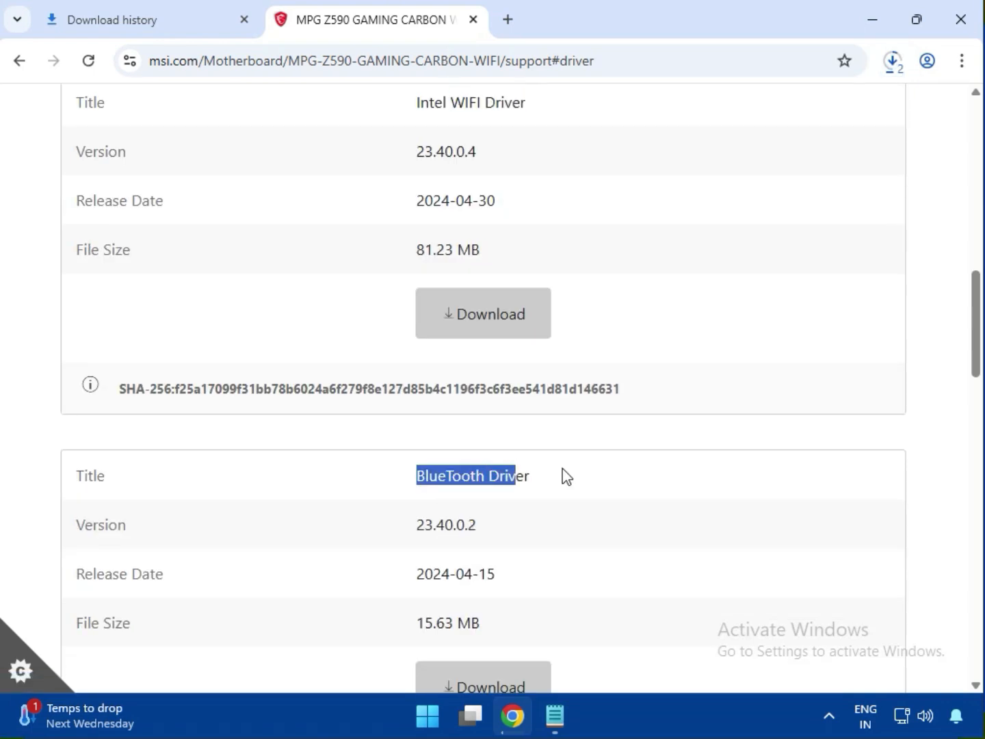
pyautogui.click(502, 677)
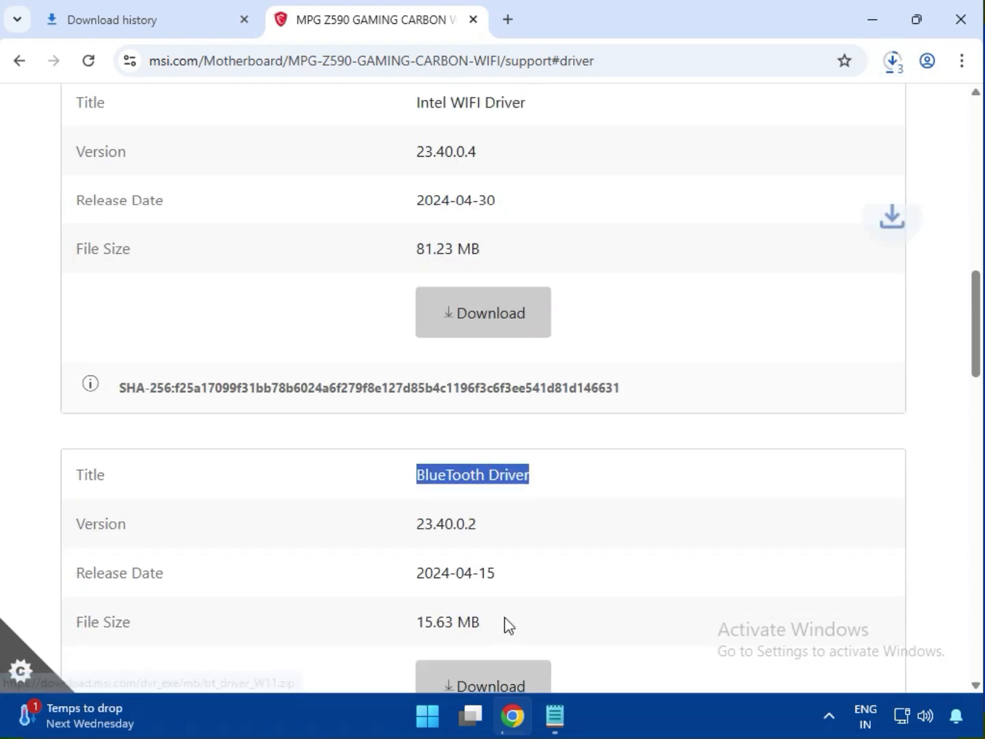
# Step: Download the Intel Network Drivers package listed below the BlueTooth Driver
pyautogui.scroll(-3, 506, 625)
pyautogui.scroll(-1, 501, 623)
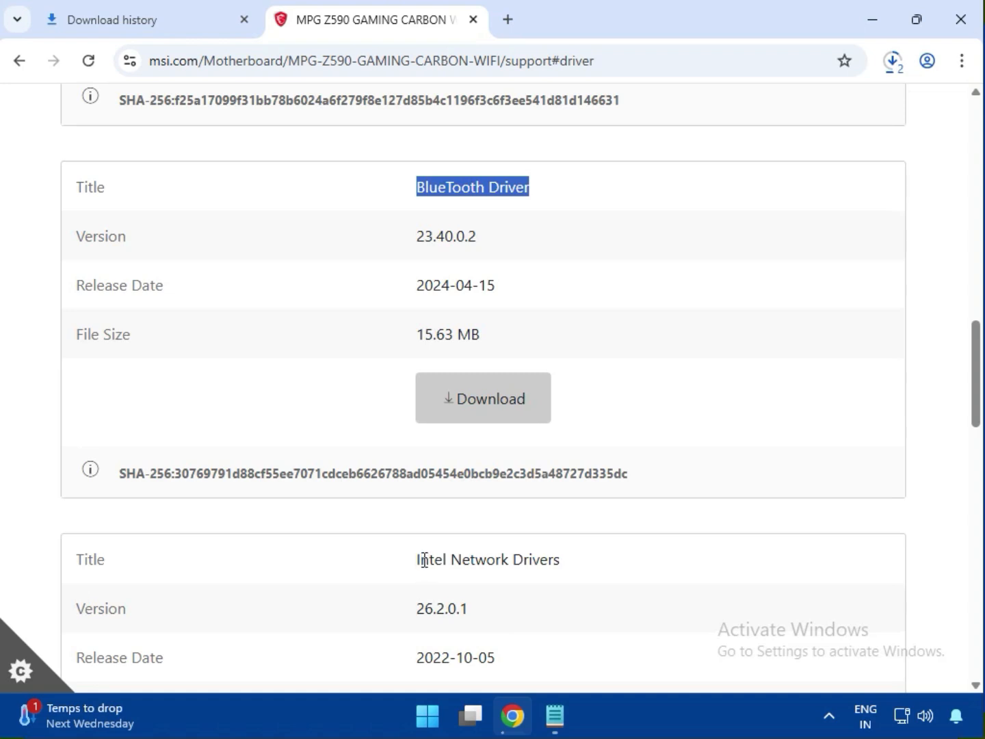
pyautogui.moveTo(418, 560); pyautogui.dragTo(583, 569)
pyautogui.scroll(-3, 594, 575)
pyautogui.click(507, 587)
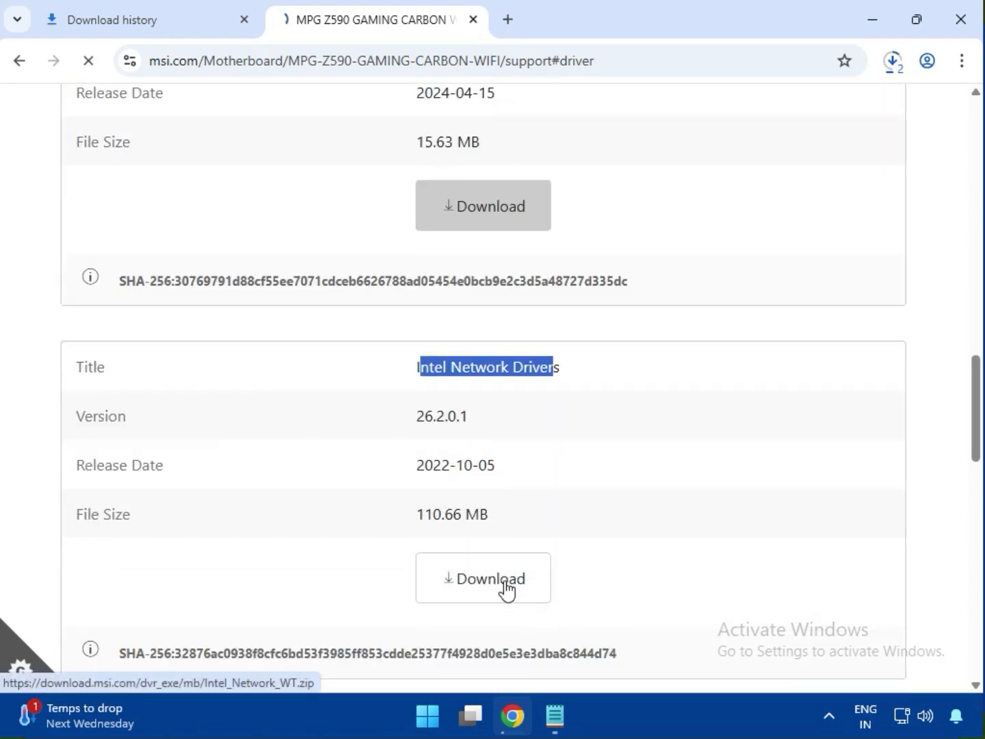
# Step: Open the browser's full download history and show bt_drivers (3).zip in its folder in File Explorer
pyautogui.click(897, 62)
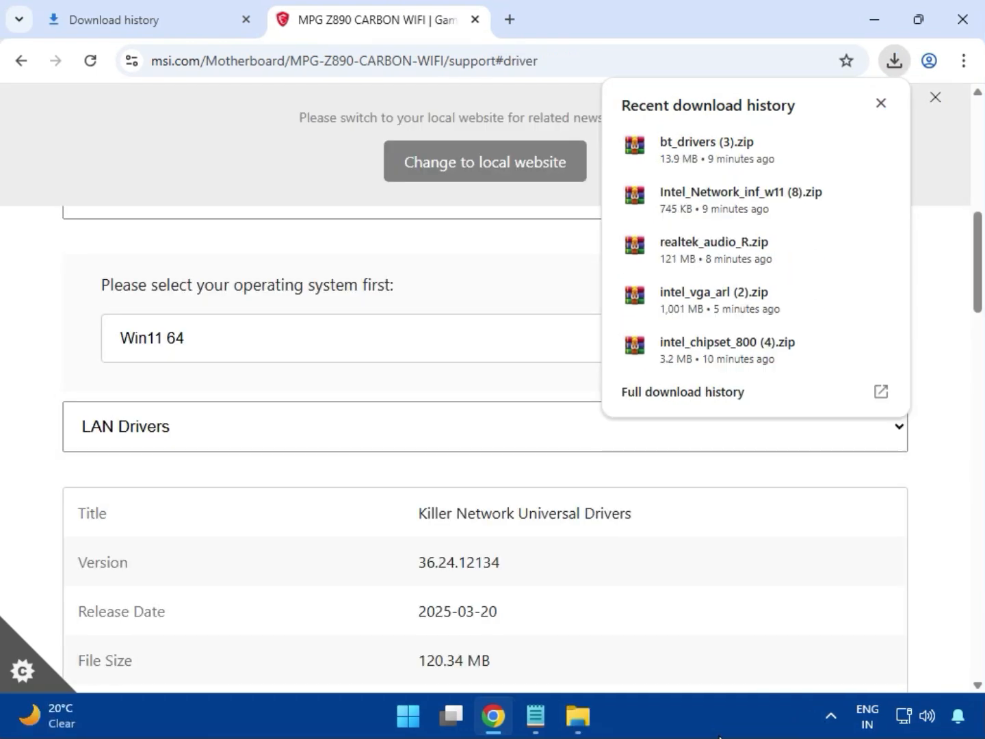
pyautogui.click(659, 403)
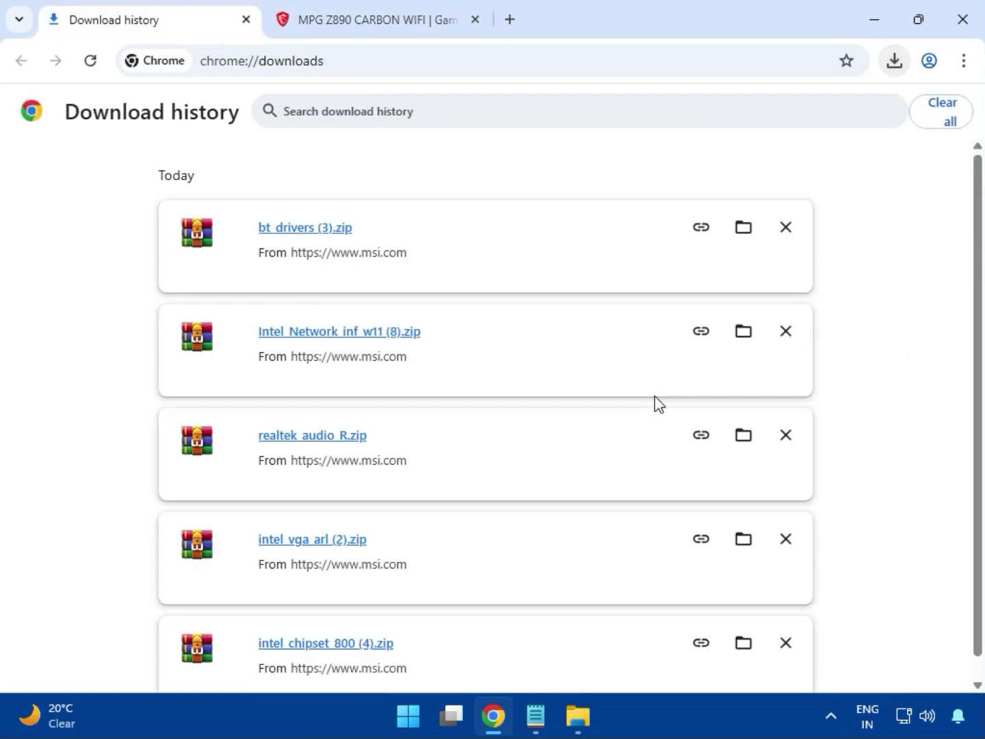
pyautogui.click(739, 231)
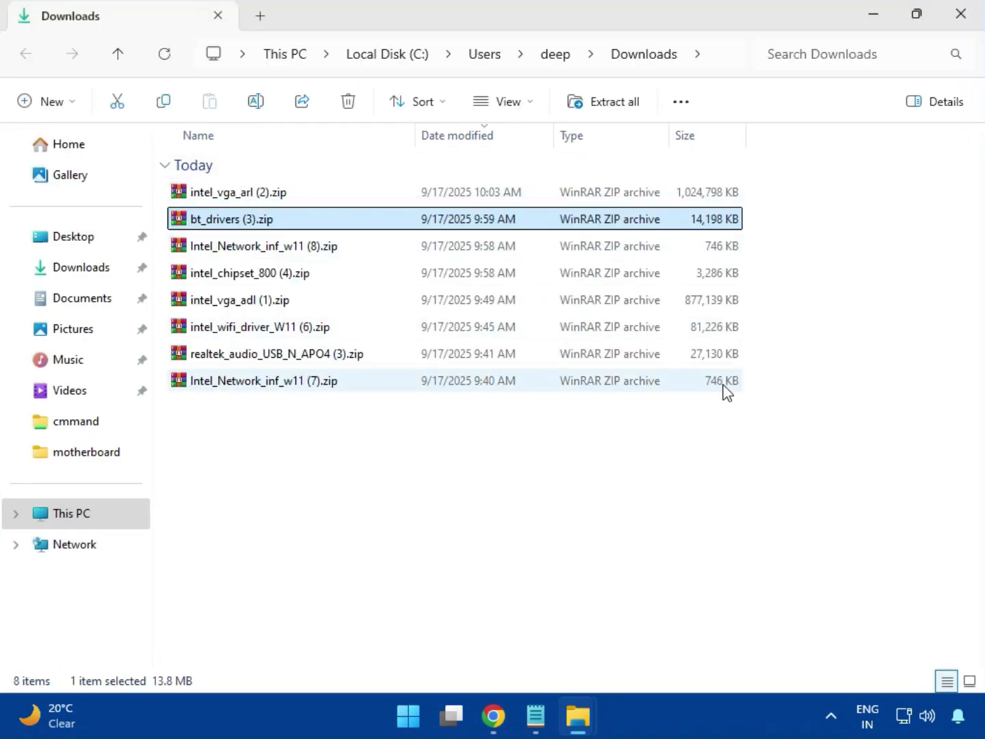
# Step: Open the intel_vga_arl (2).zip archive and launch Installer.exe from its Intel VGA Driver_32.0.101.6629 folder
pyautogui.press('Up')
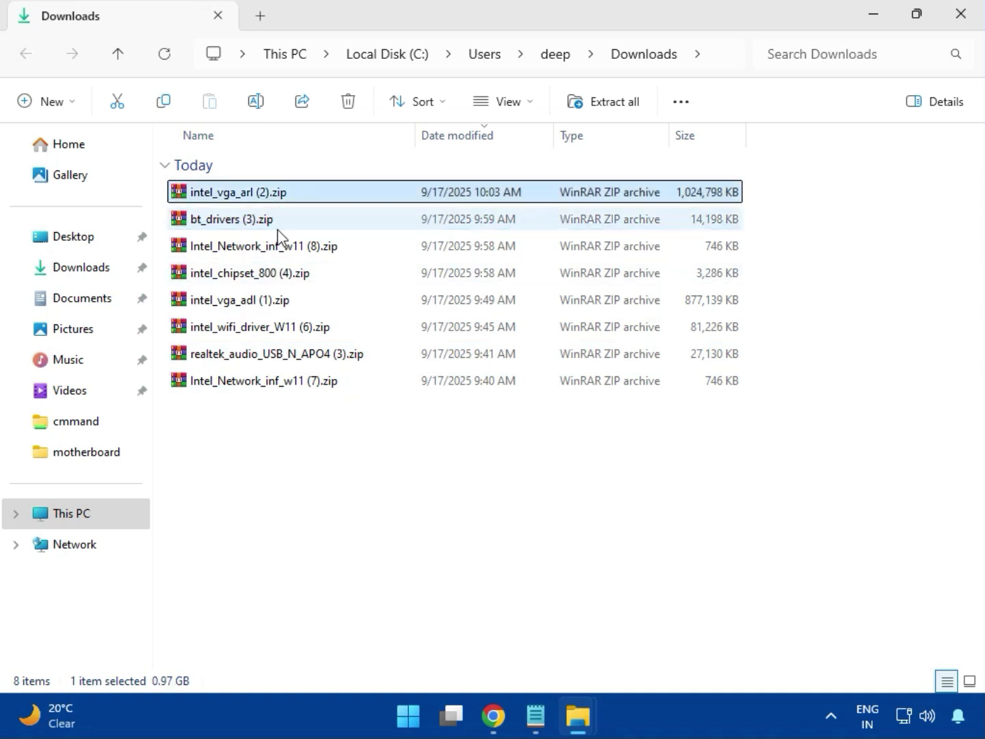
pyautogui.doubleClick(269, 197)
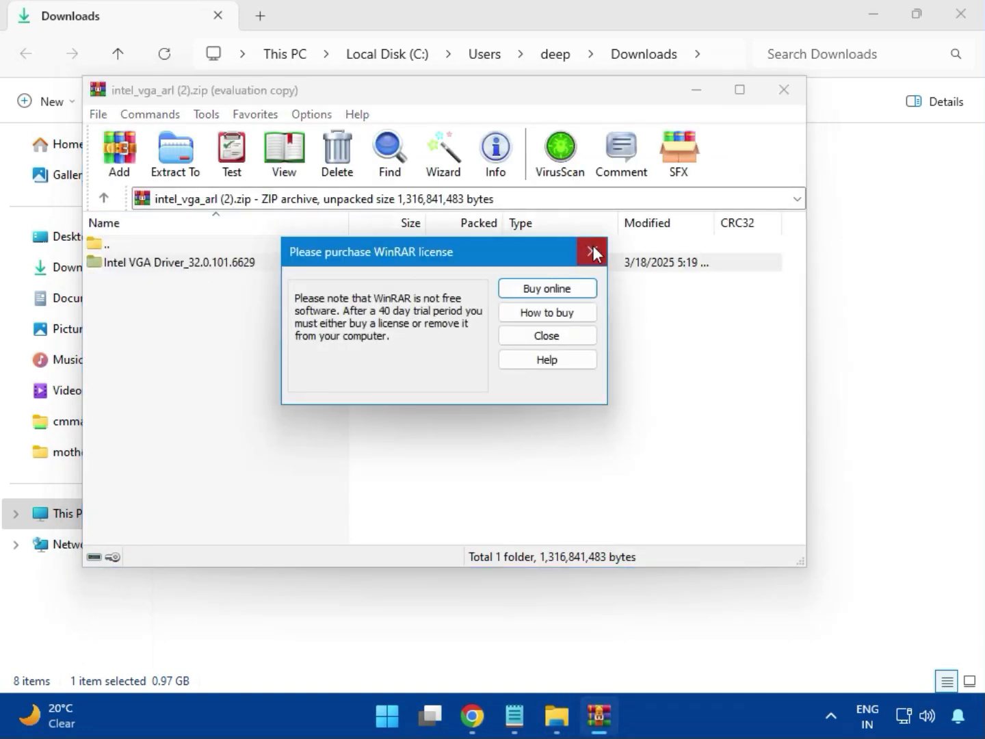
pyautogui.click(593, 253)
pyautogui.doubleClick(206, 264)
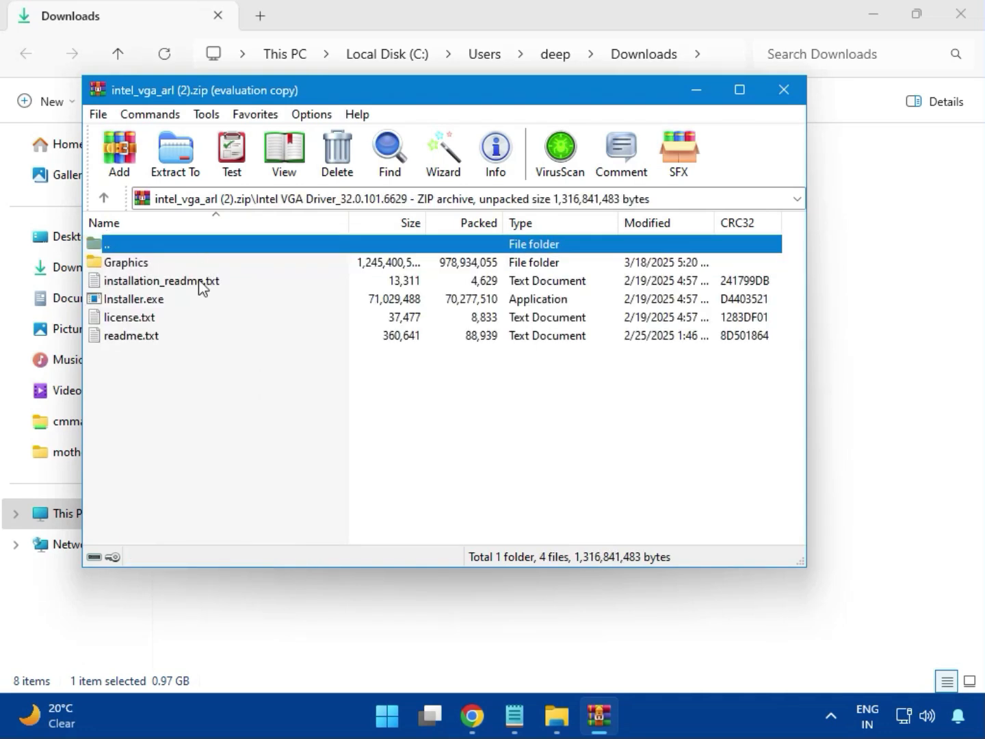
pyautogui.click(163, 305)
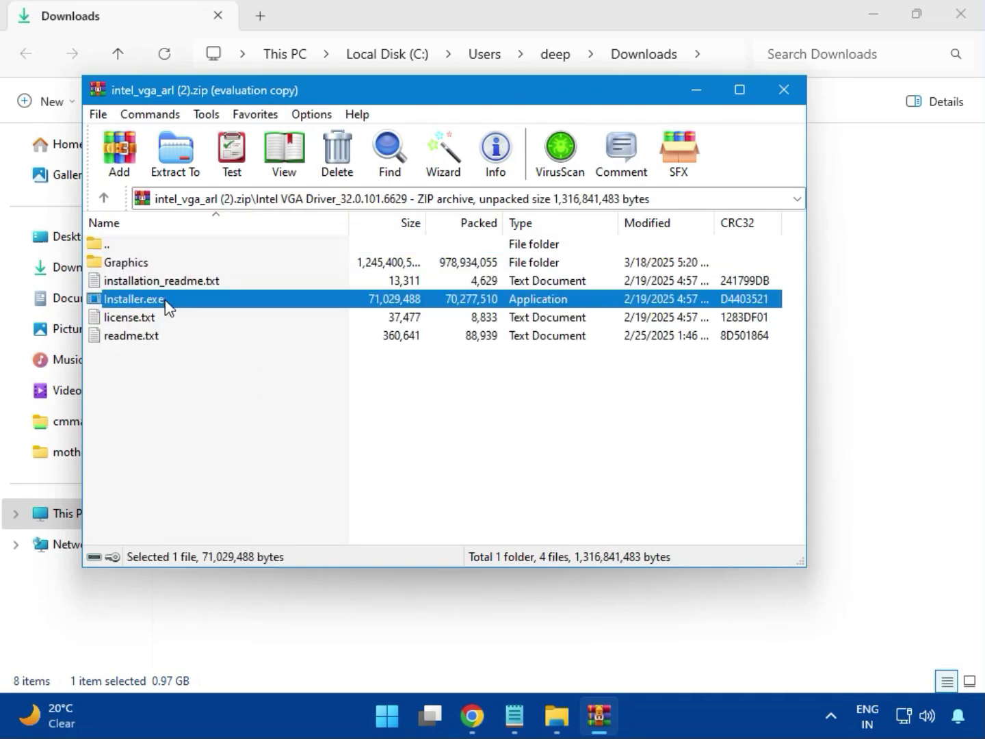
pyautogui.doubleClick(195, 301)
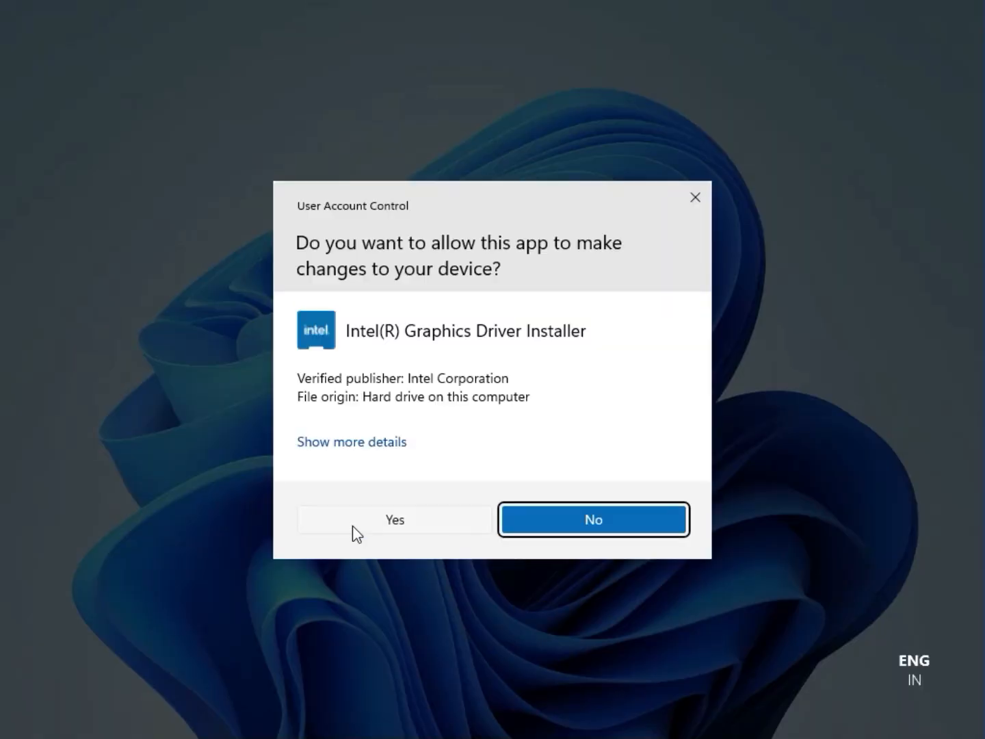
# Step: Allow the Intel Graphics Driver Installer to make changes, try to install the graphics driver, and close the installer and its archive
pyautogui.click(380, 520)
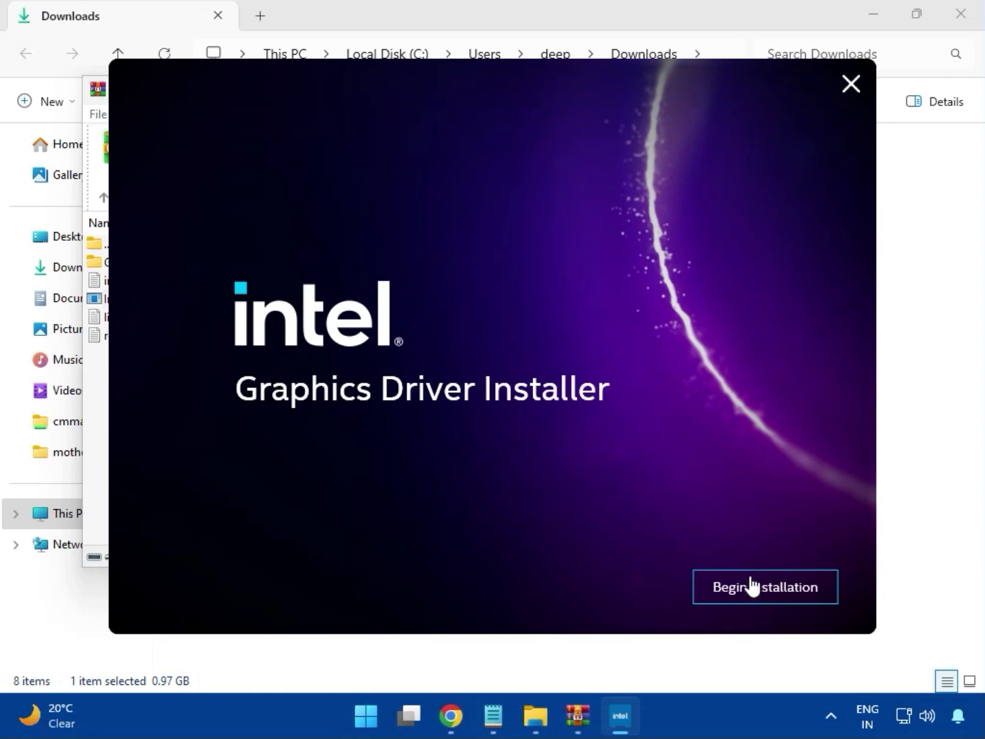
pyautogui.click(753, 587)
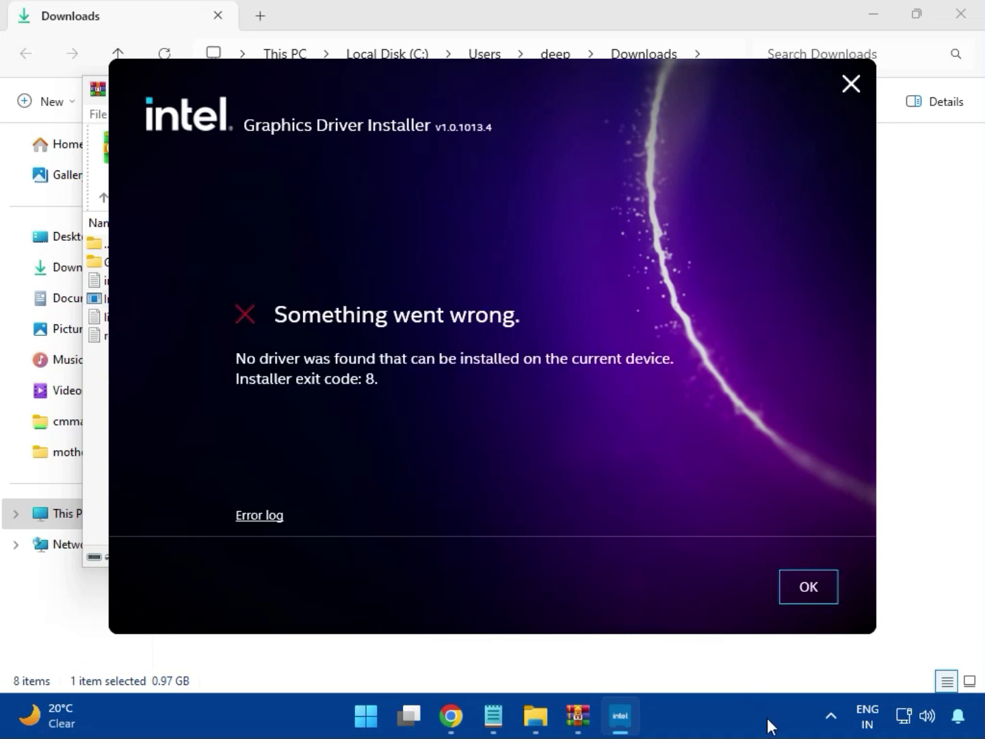
pyautogui.click(798, 600)
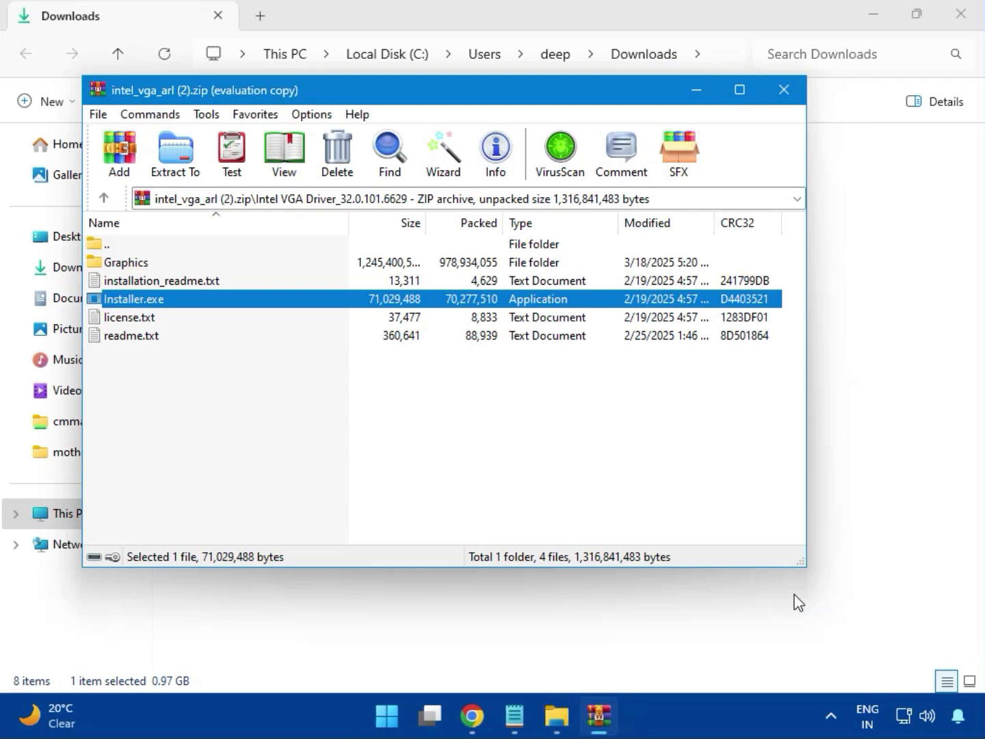
pyautogui.click(783, 90)
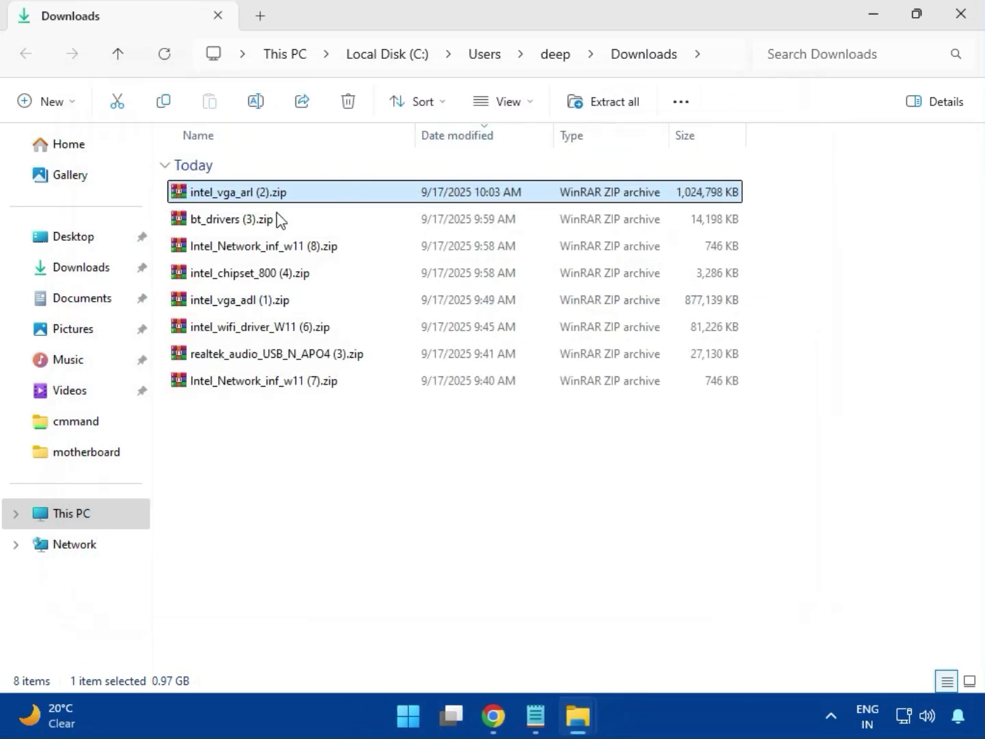
# Step: Open the bt_drivers (3).zip archive and launch Intel Bluetooth.msi from its Intel BlueTooth Driver_23.70.0.2 folder
pyautogui.click(191, 225)
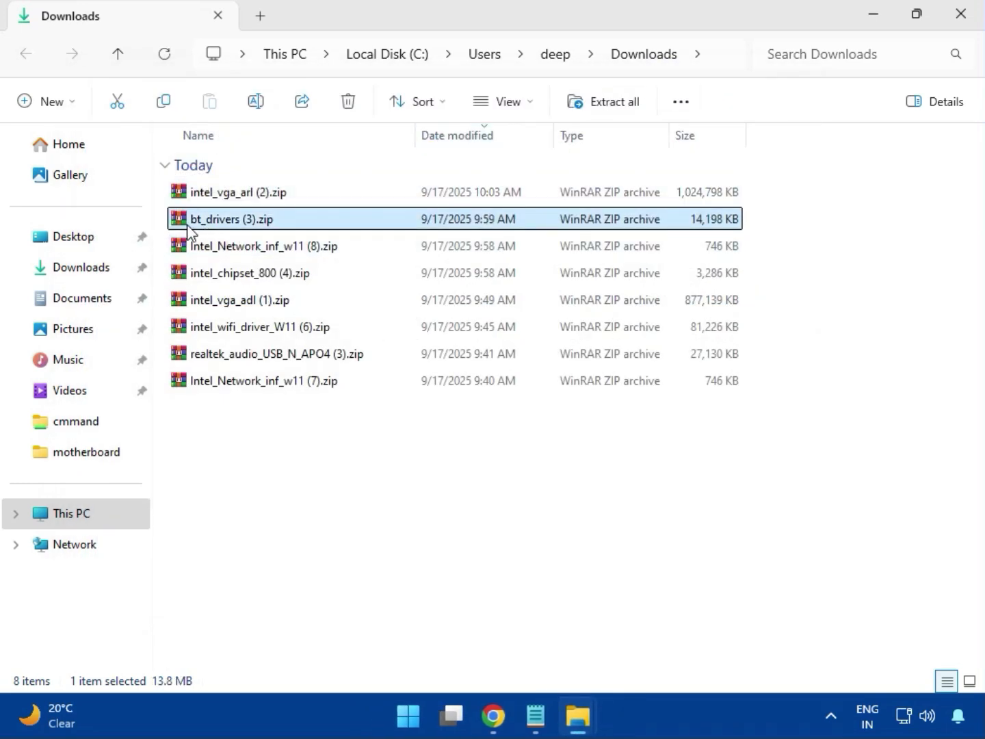
pyautogui.doubleClick(236, 220)
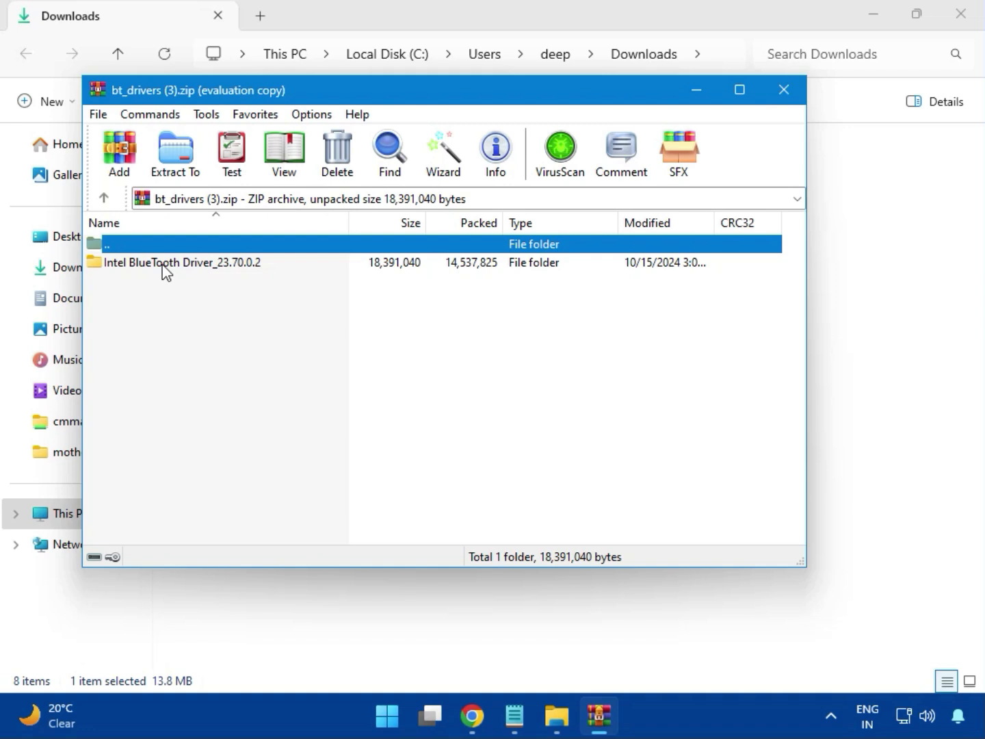
pyautogui.click(140, 263)
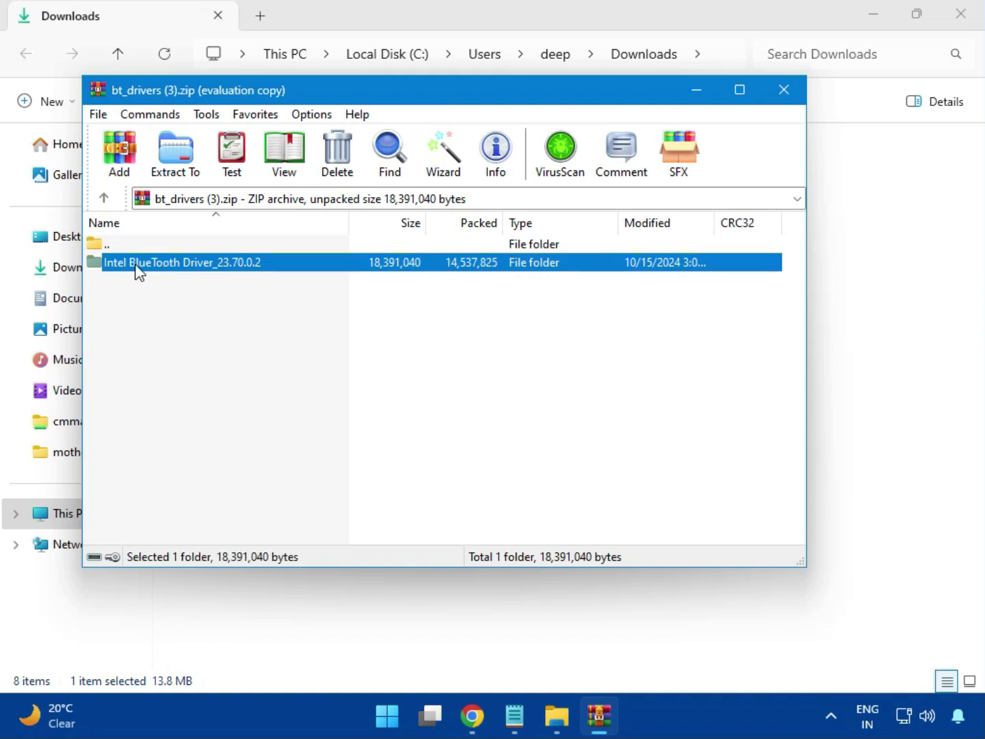
pyautogui.doubleClick(183, 267)
pyautogui.doubleClick(165, 272)
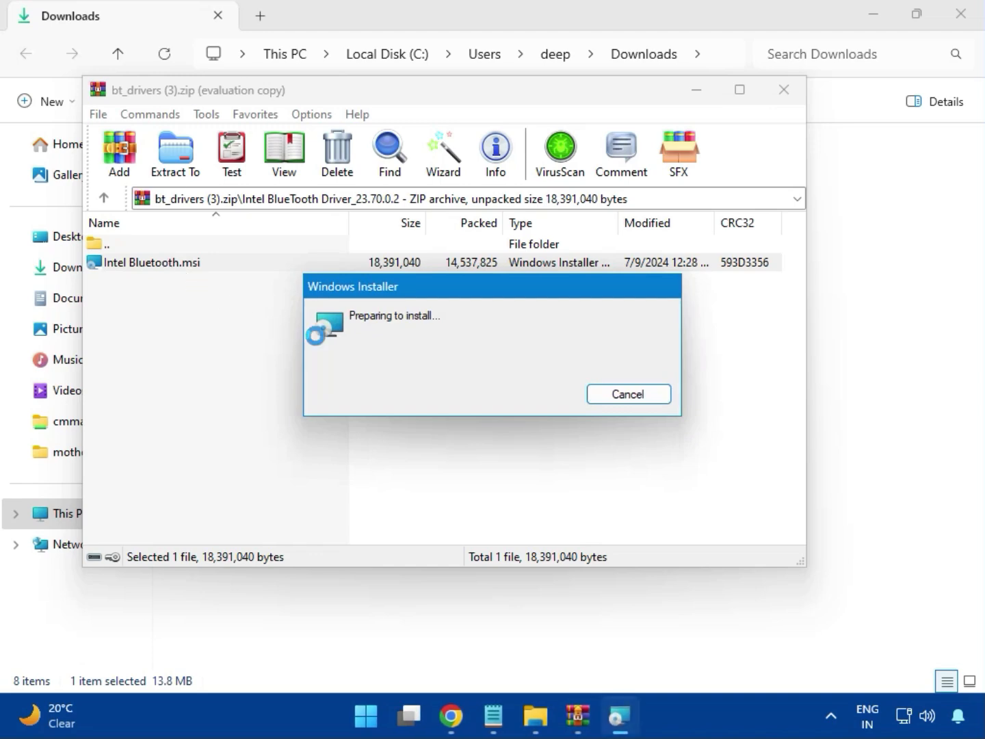
# Step: Install Intel Wireless Bluetooth with the license terms accepted and the Typical setup type, and close the finished wizard and its archive
pyautogui.click(591, 505)
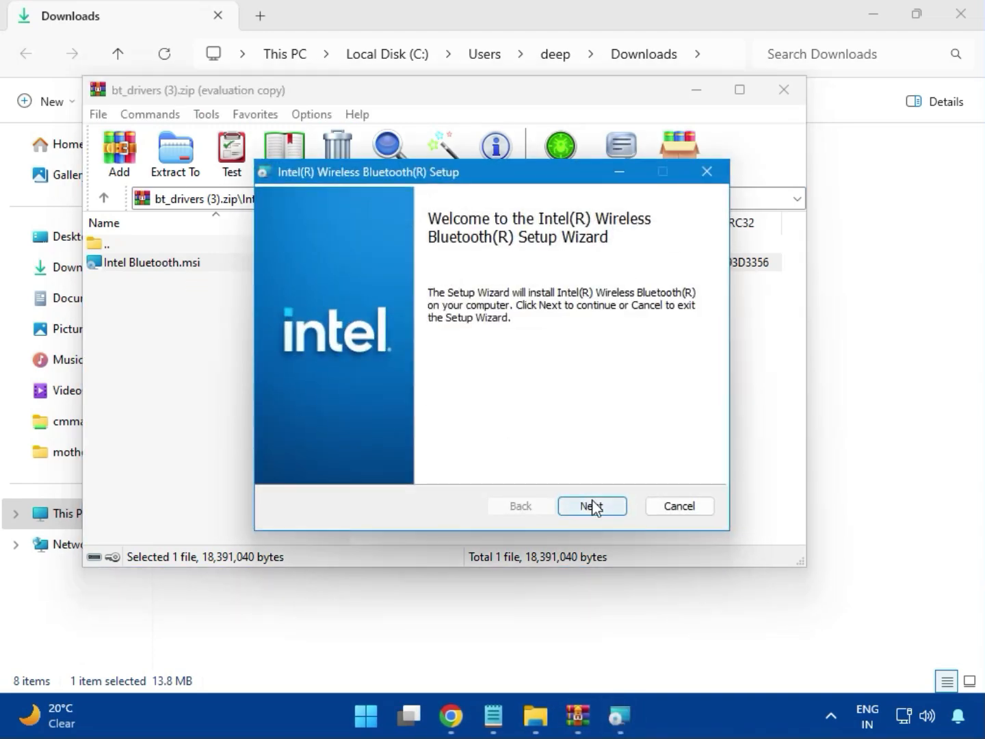
pyautogui.click(323, 464)
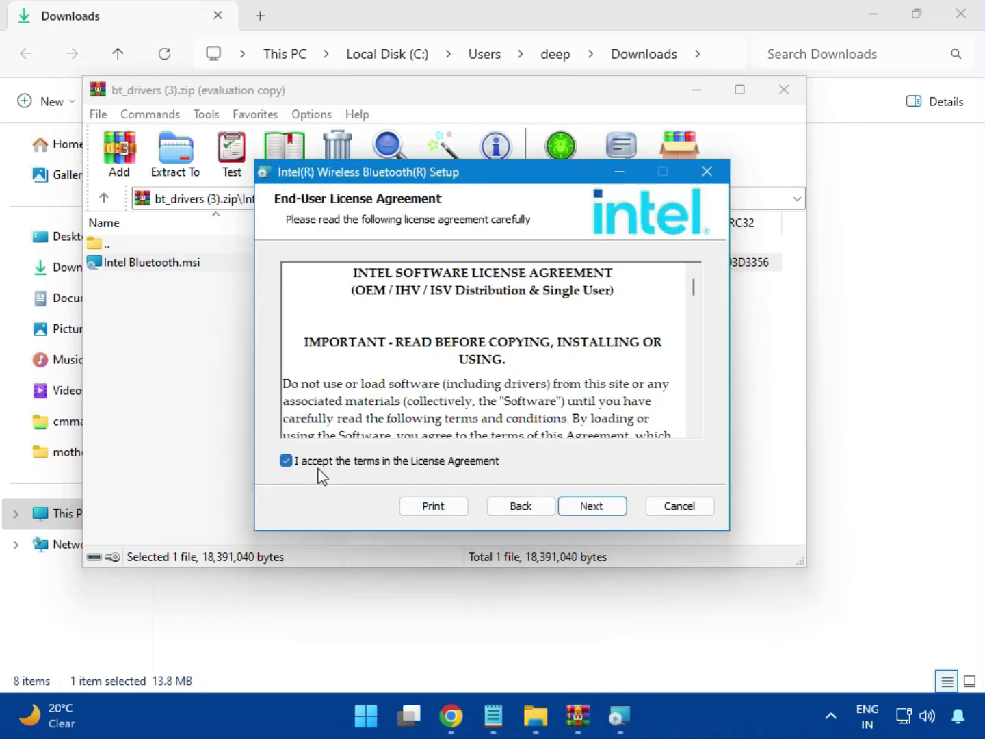
pyautogui.click(587, 508)
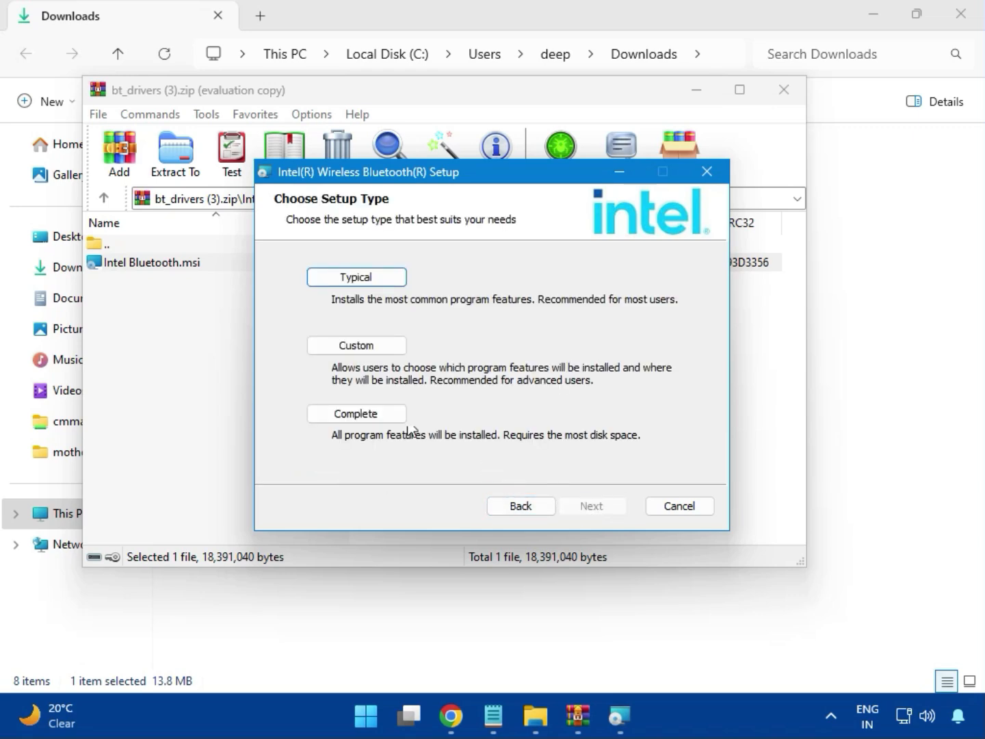
pyautogui.click(349, 277)
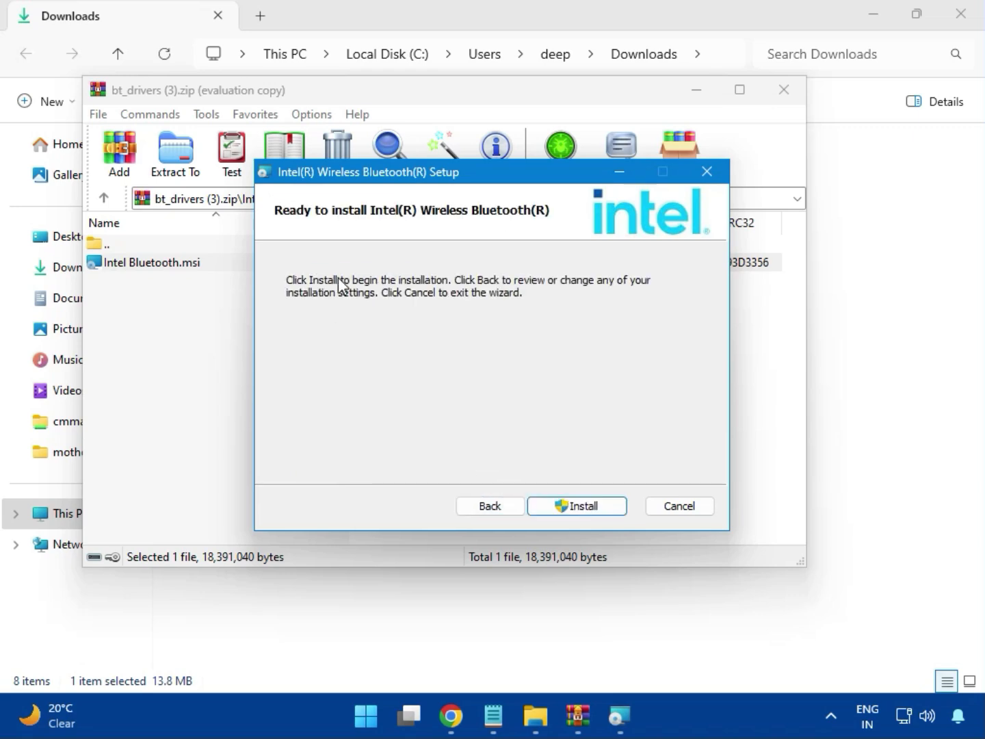
pyautogui.click(567, 506)
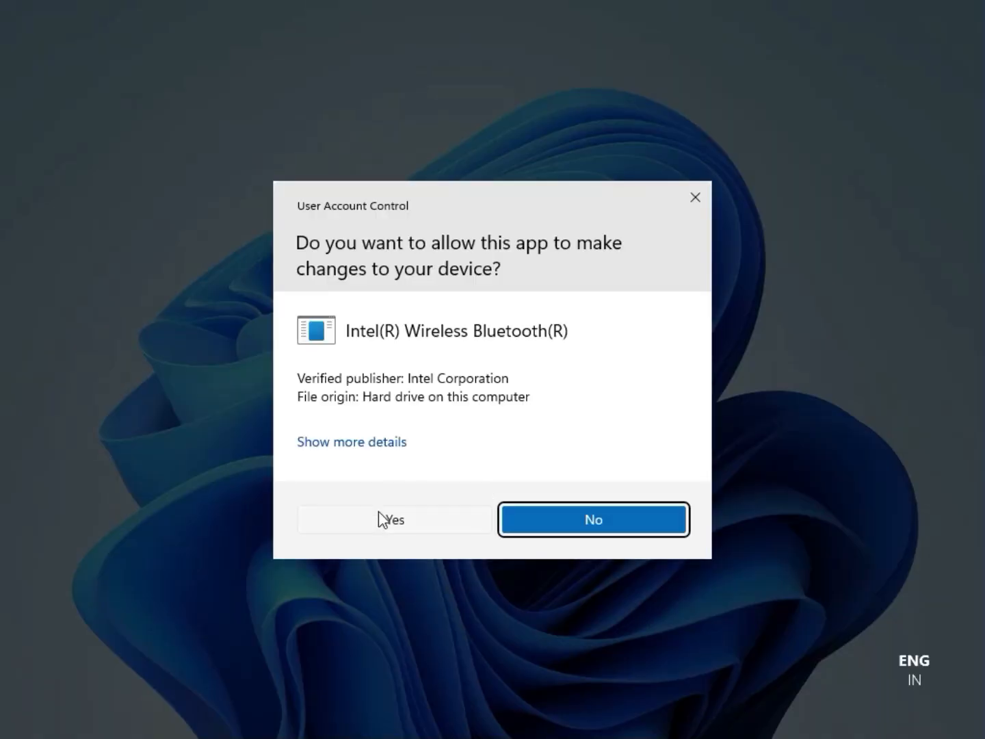
pyautogui.click(379, 510)
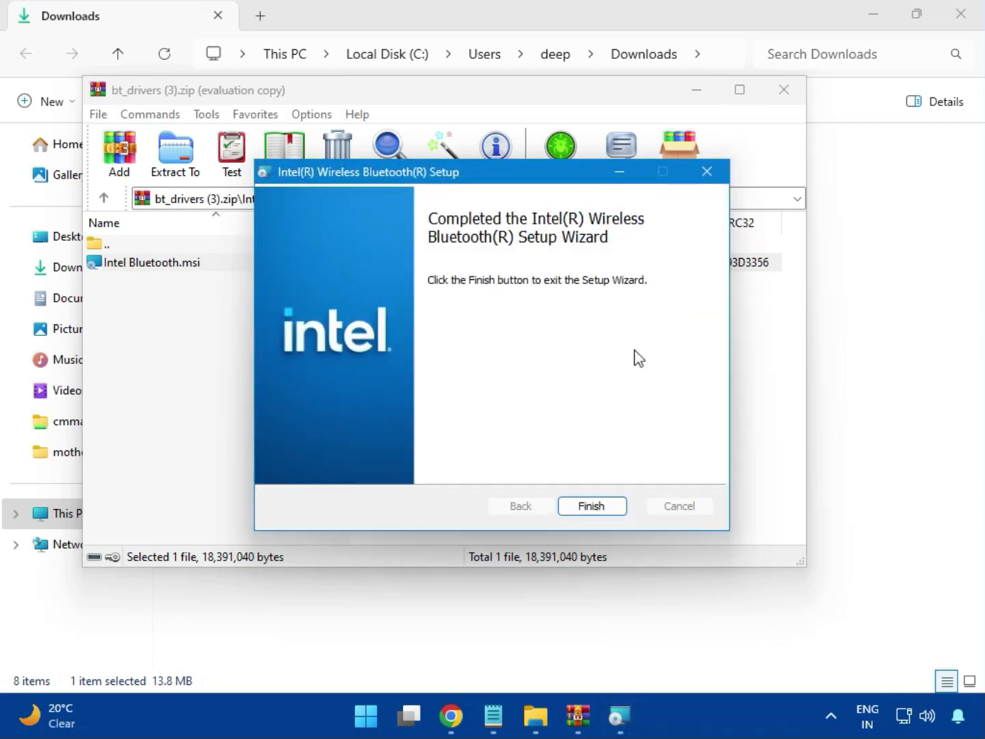
pyautogui.click(593, 507)
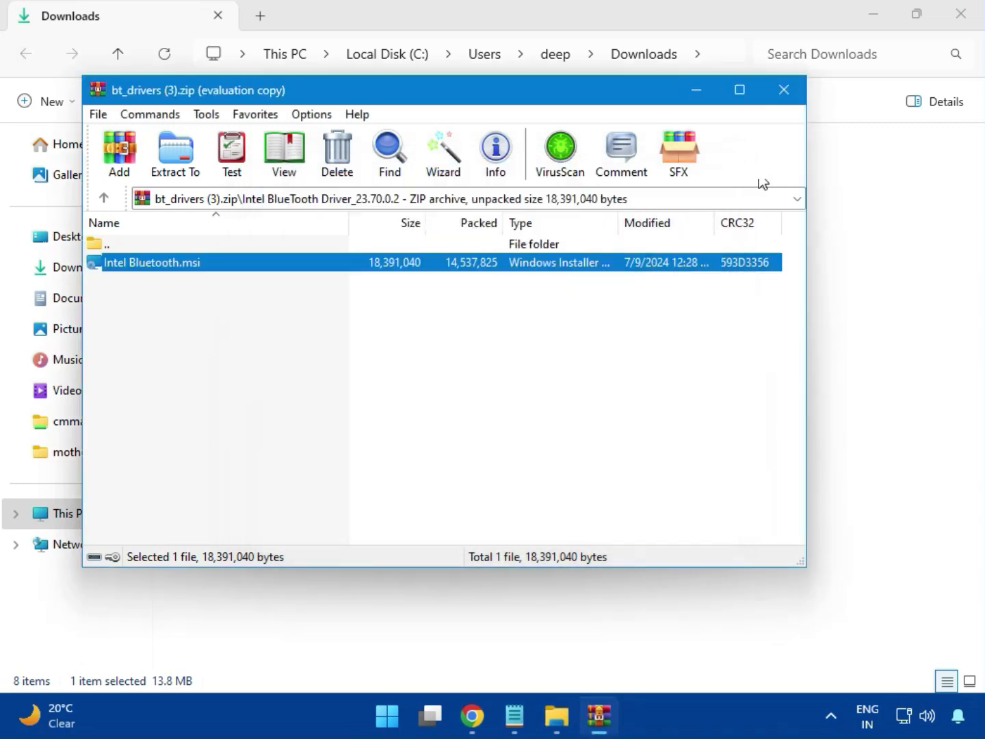
pyautogui.click(793, 102)
# Step: Open the Intel_Network_inf_w11 (8).zip archive and launch MSI SetupDrv64.exe from its W11 folder
pyautogui.click(263, 254)
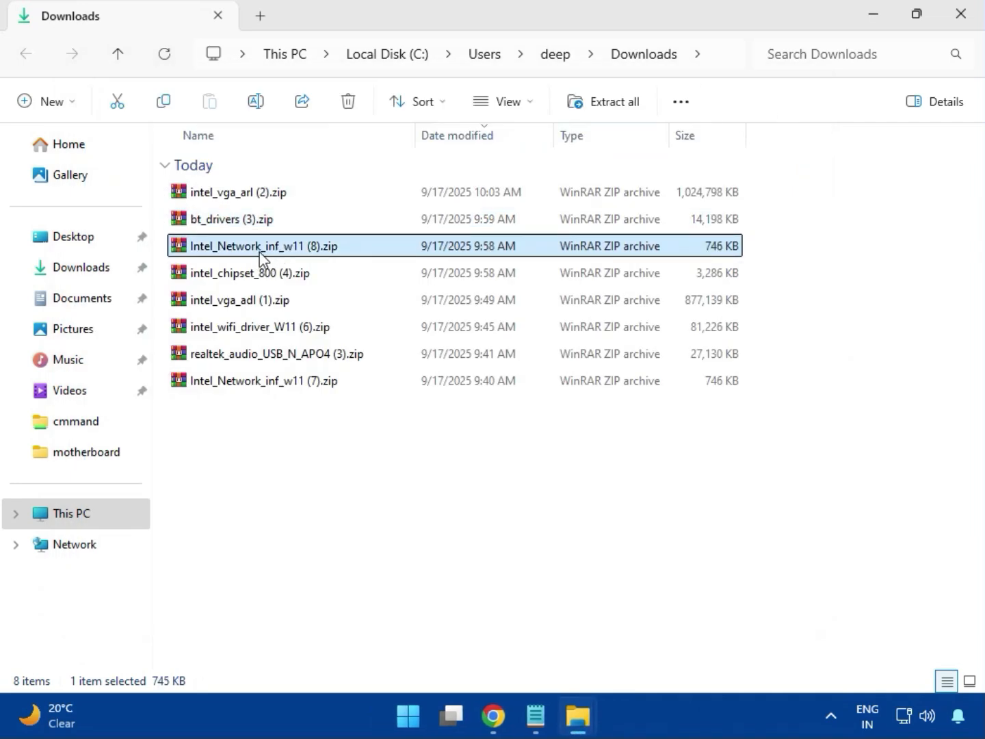
pyautogui.doubleClick(274, 251)
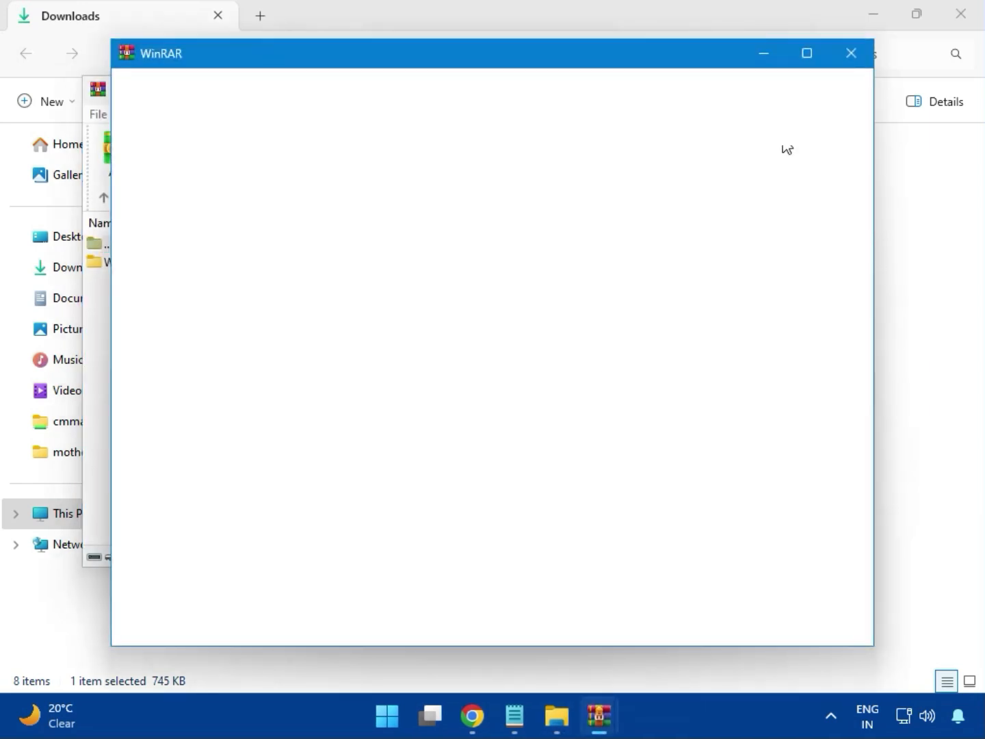
pyautogui.click(851, 55)
pyautogui.click(127, 264)
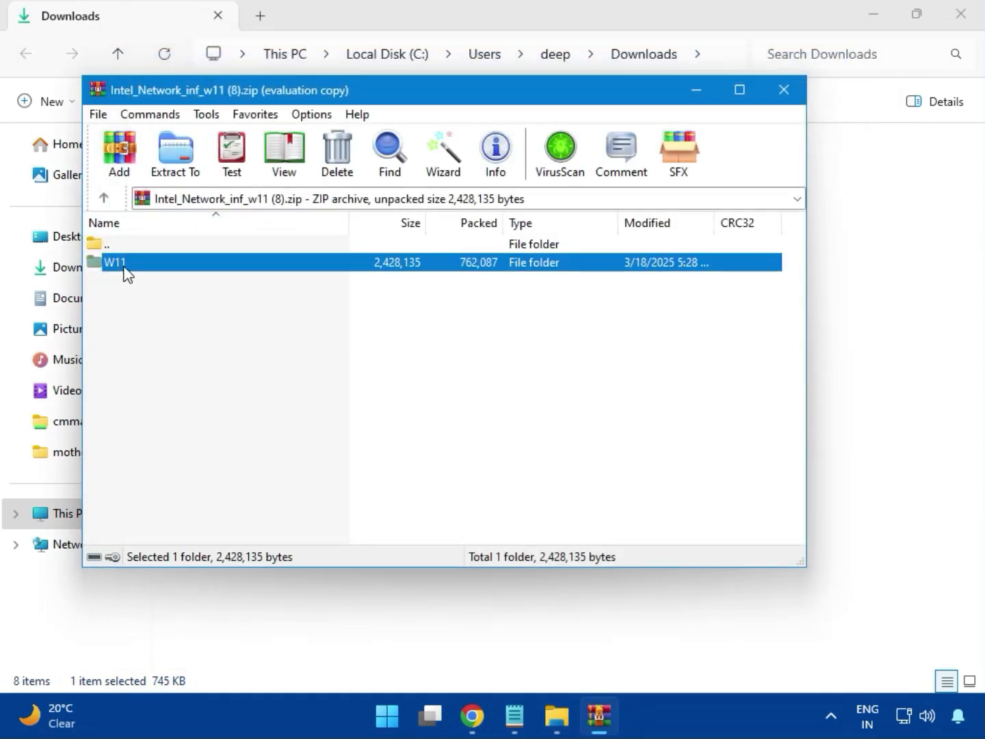
pyautogui.doubleClick(125, 267)
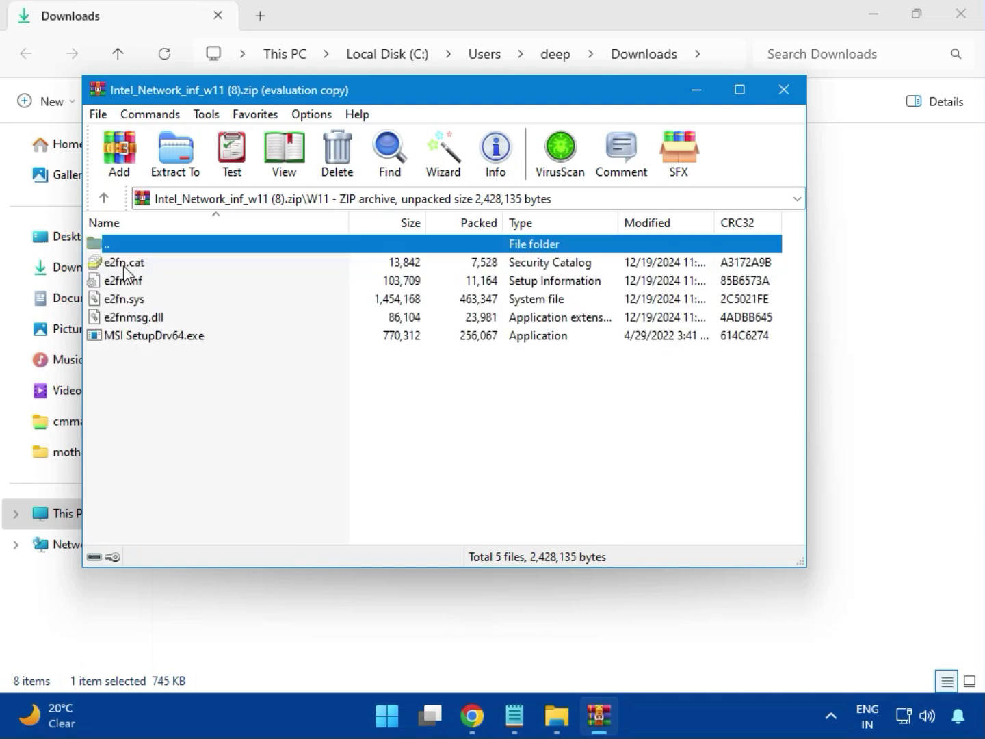
pyautogui.doubleClick(185, 339)
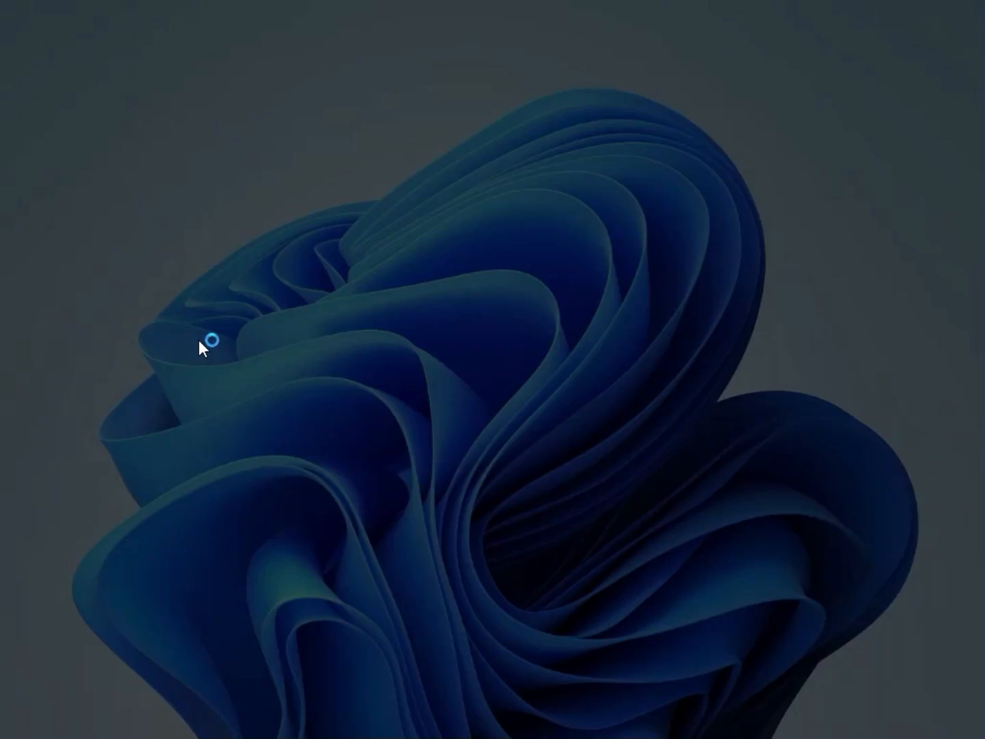
# Step: Allow MSI SetupDrv to run for the network driver, and close it and its archive
pyautogui.click(367, 509)
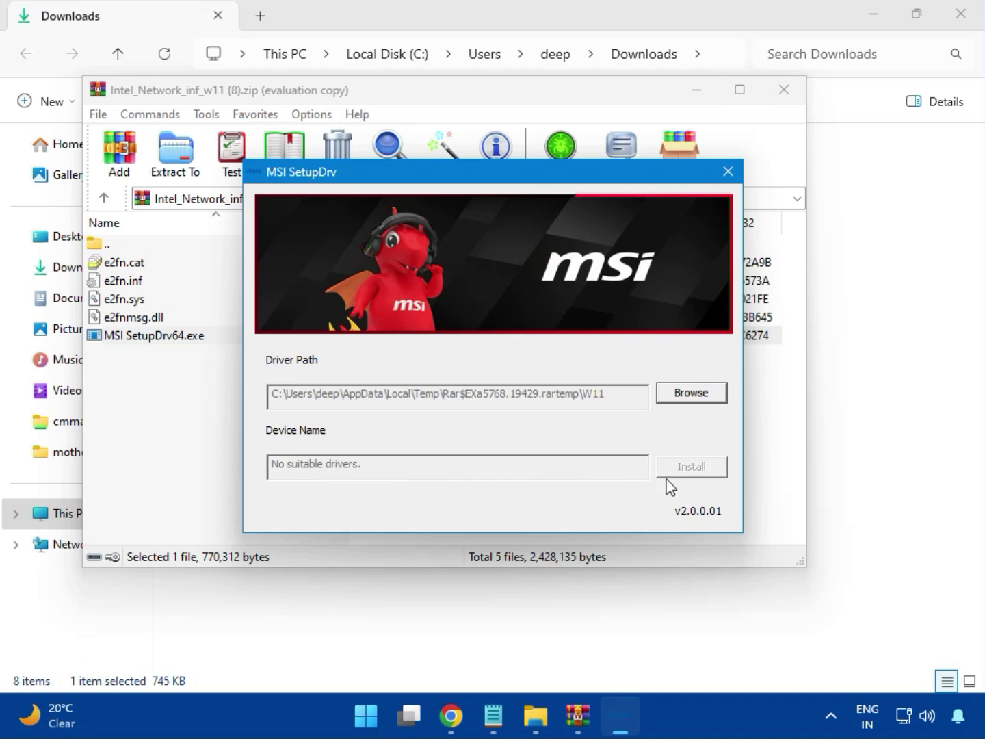
pyautogui.click(726, 172)
pyautogui.click(783, 92)
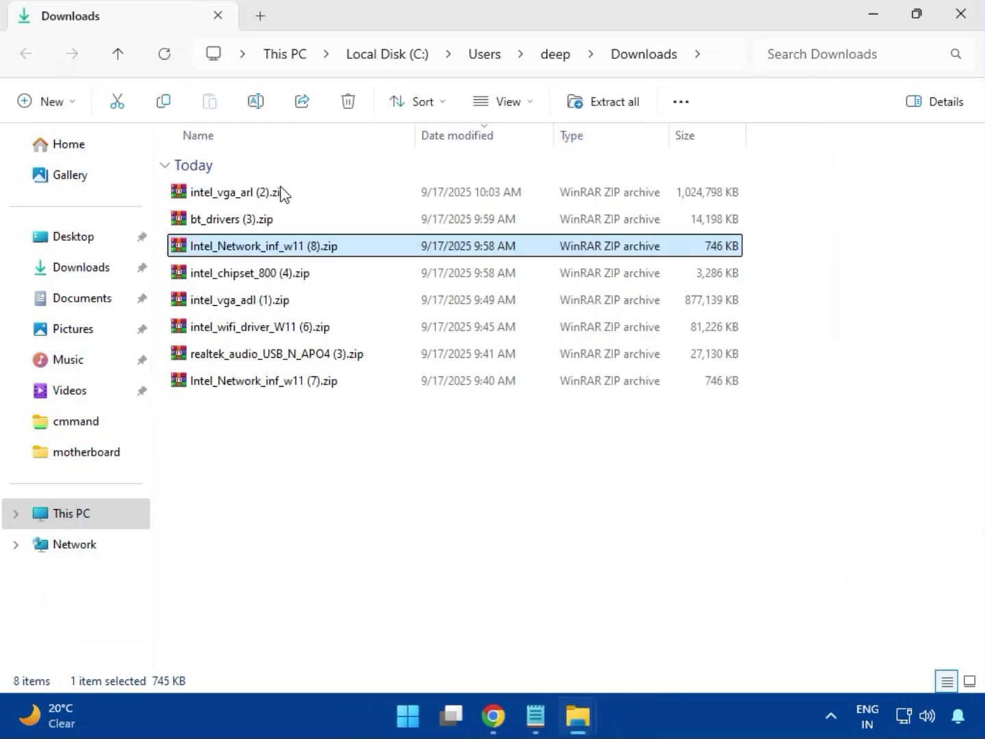
# Step: Open the intel_chipset_800 (4).zip archive and launch SetupChipset.exe from its Intel Chipset Driver_10.1.20062.8627 folder
pyautogui.click(230, 278)
pyautogui.doubleClick(280, 280)
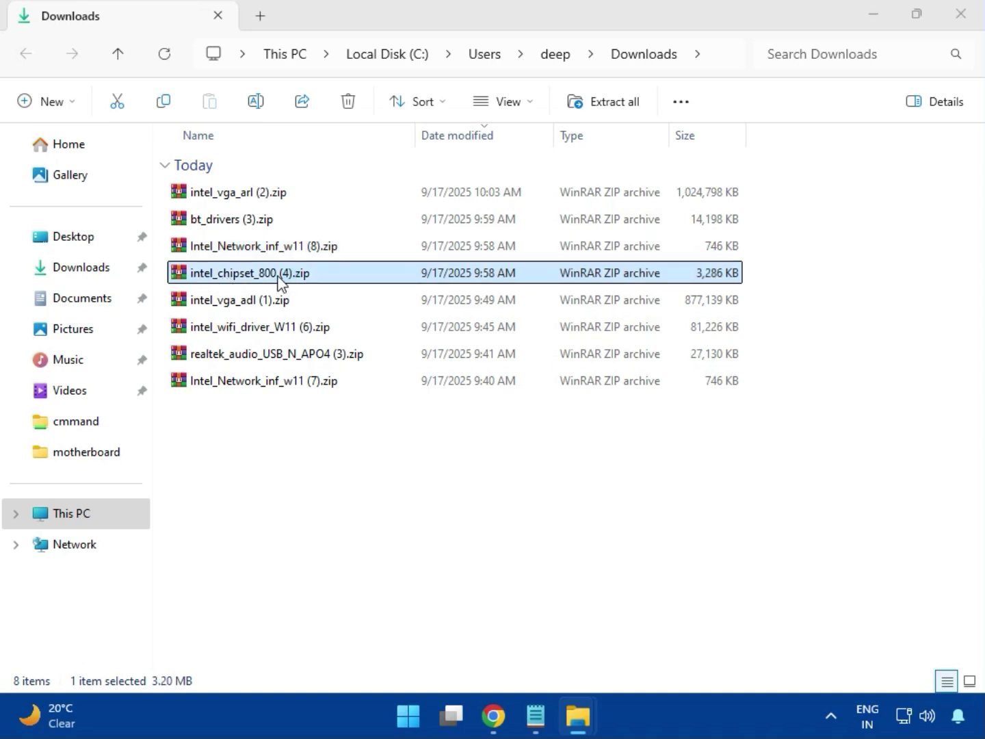
pyautogui.click(139, 268)
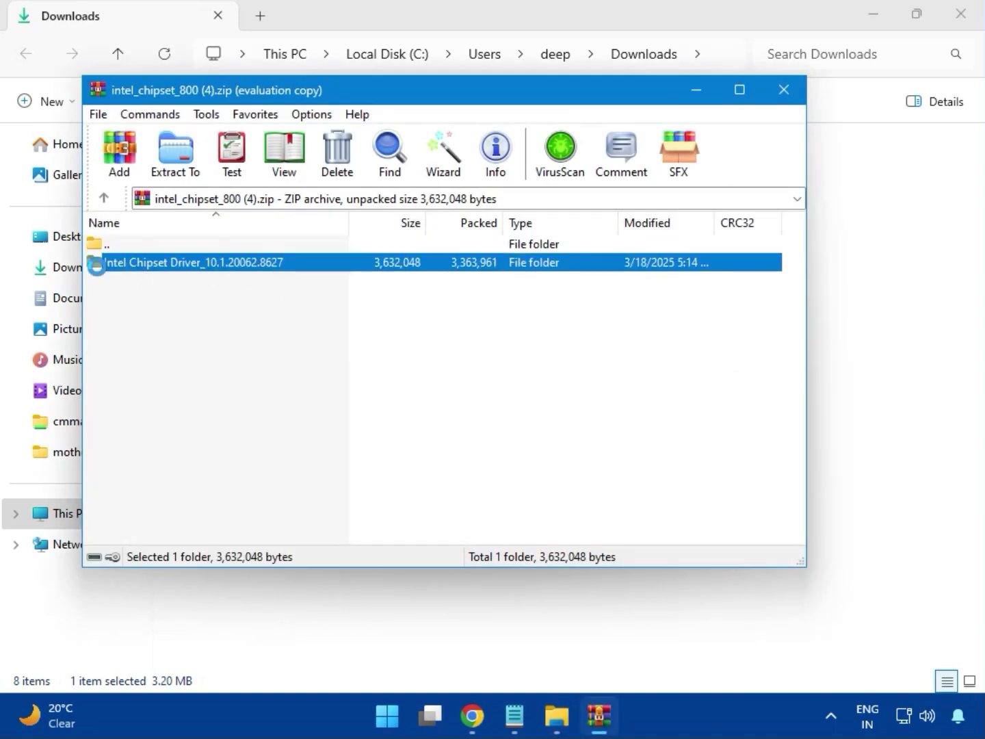
pyautogui.click(589, 252)
pyautogui.doubleClick(241, 267)
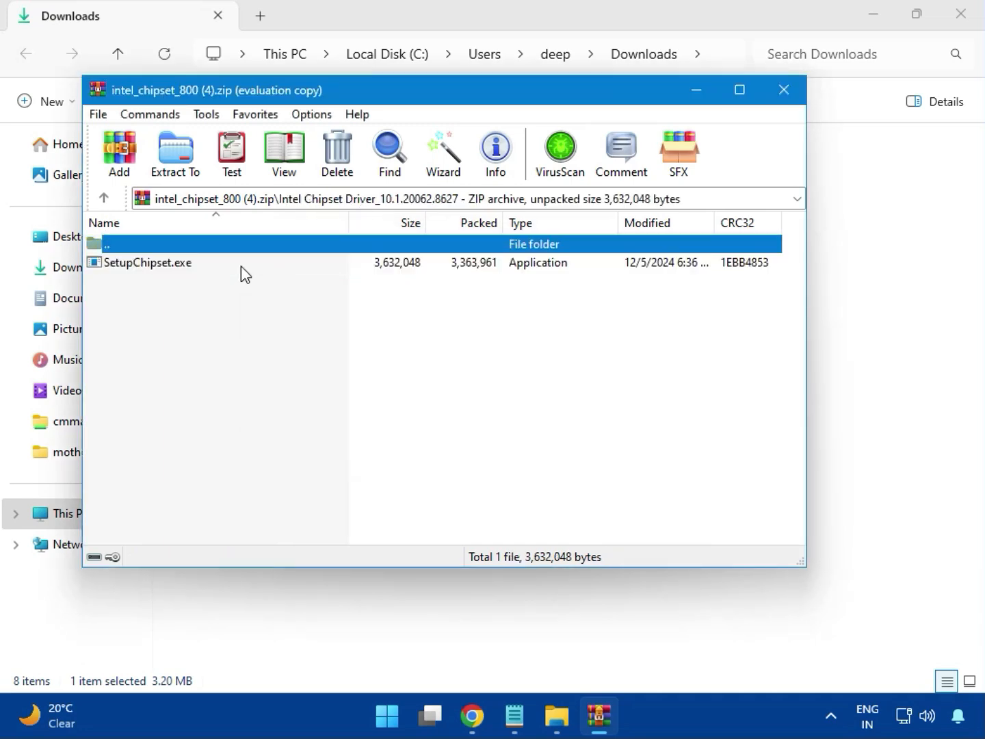
pyautogui.doubleClick(157, 265)
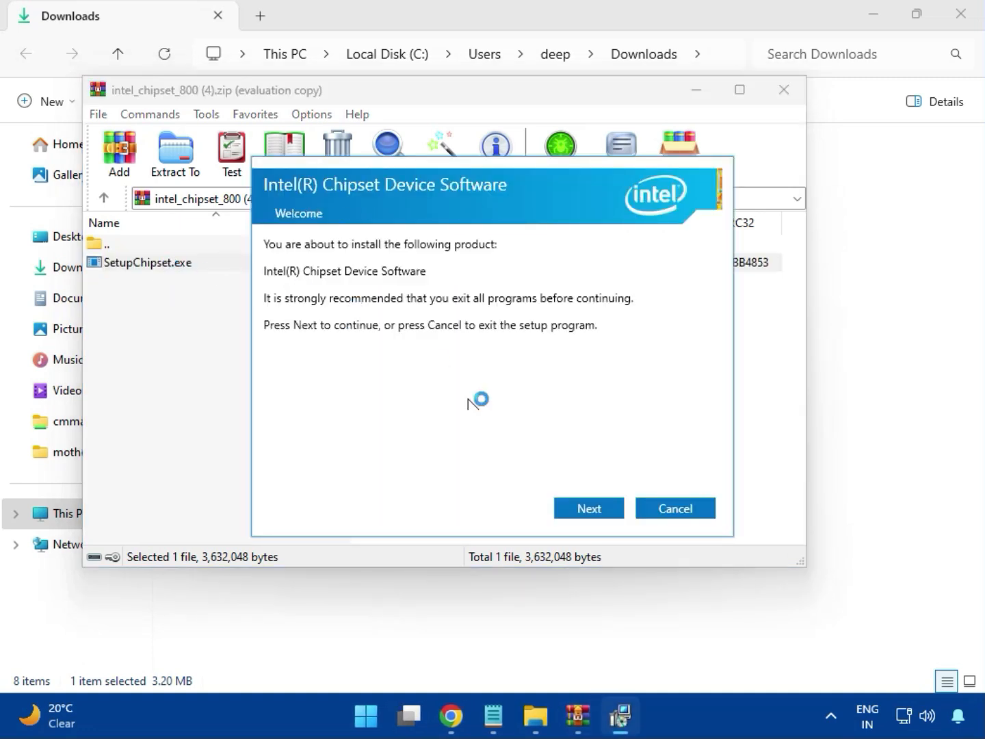
# Step: Try to install the Intel Chipset Device Software, allowing it to make changes, and exit its setup program
pyautogui.click(590, 509)
pyautogui.click(591, 511)
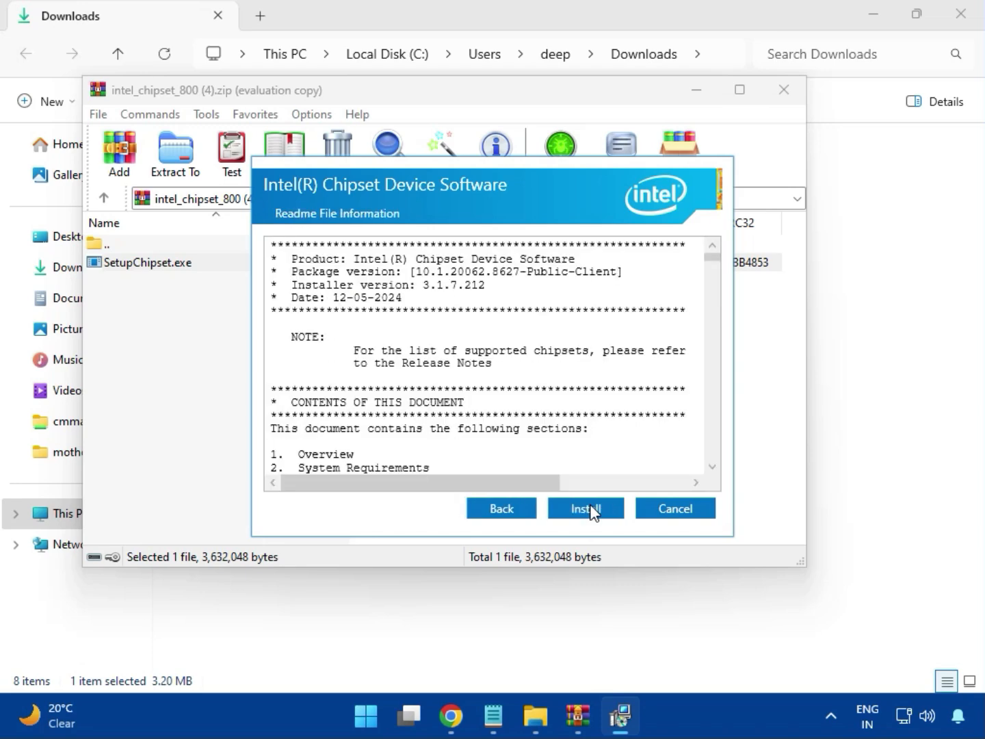
pyautogui.click(589, 508)
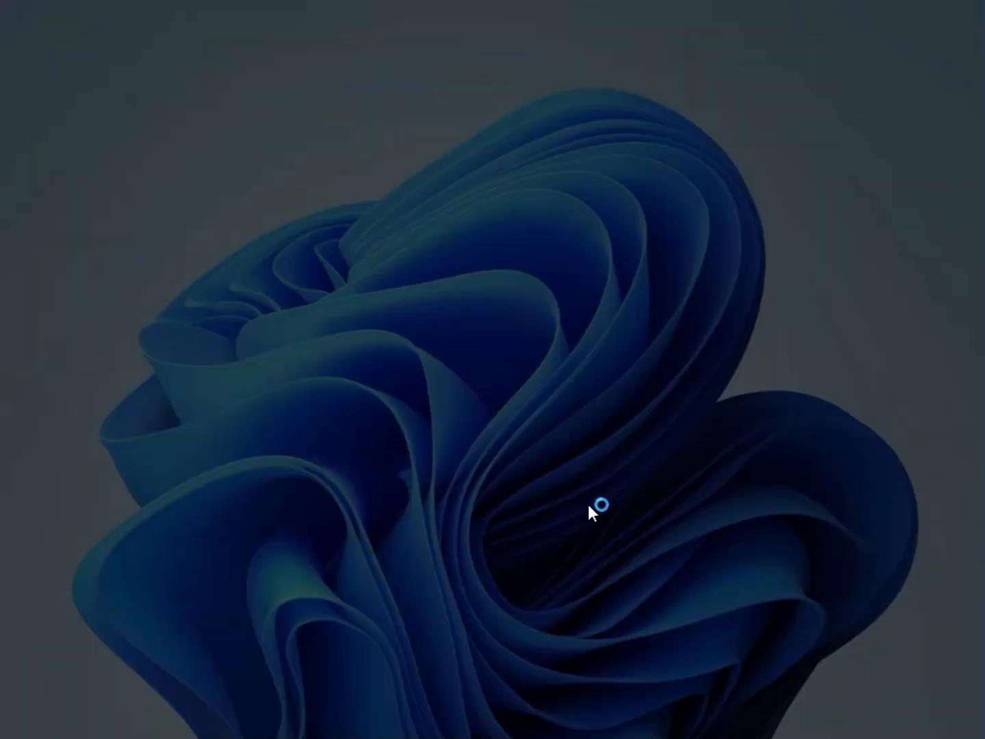
pyautogui.click(435, 517)
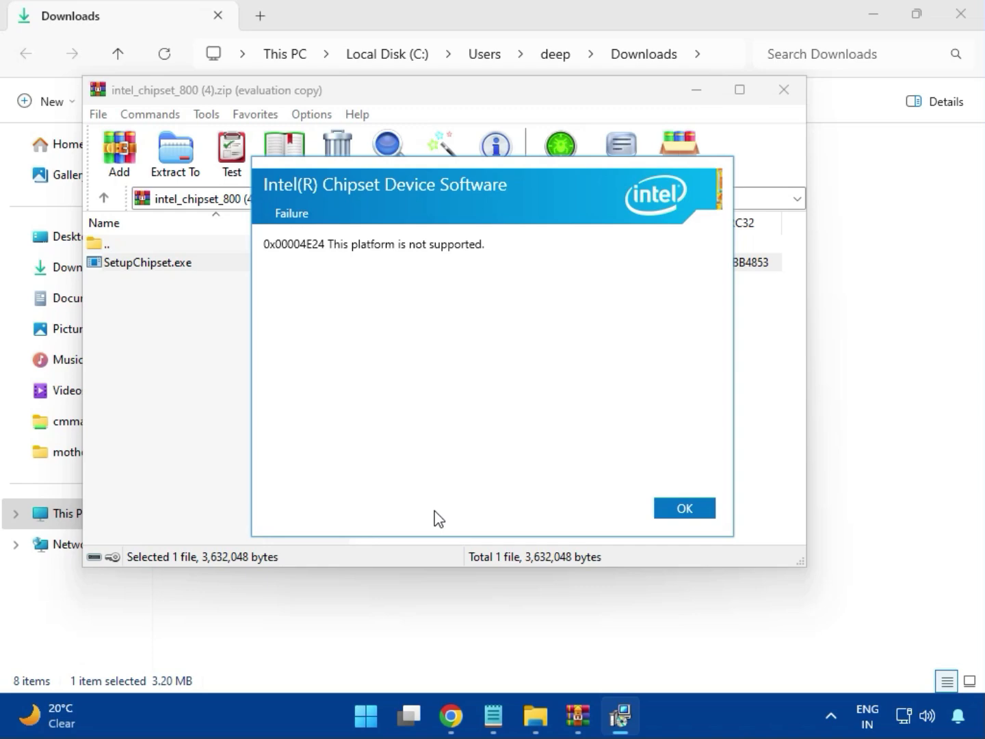
pyautogui.click(674, 512)
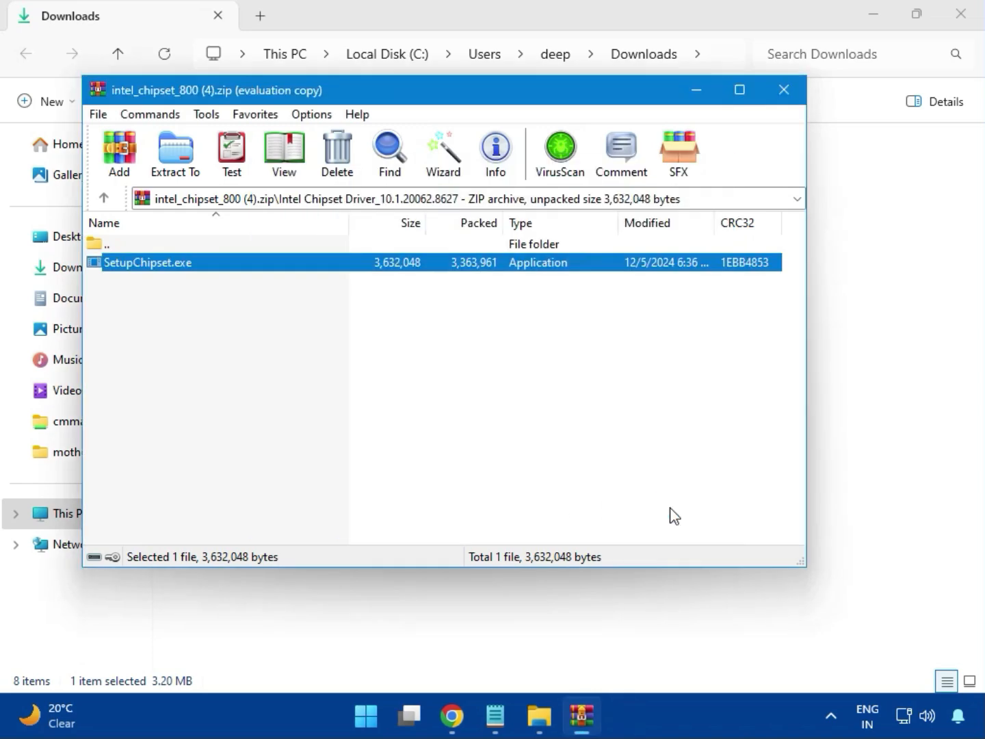
# Step: Close the chipset archive, and check the contents of the intel_vga_adl (1).zip archive before closing it too
pyautogui.click(784, 89)
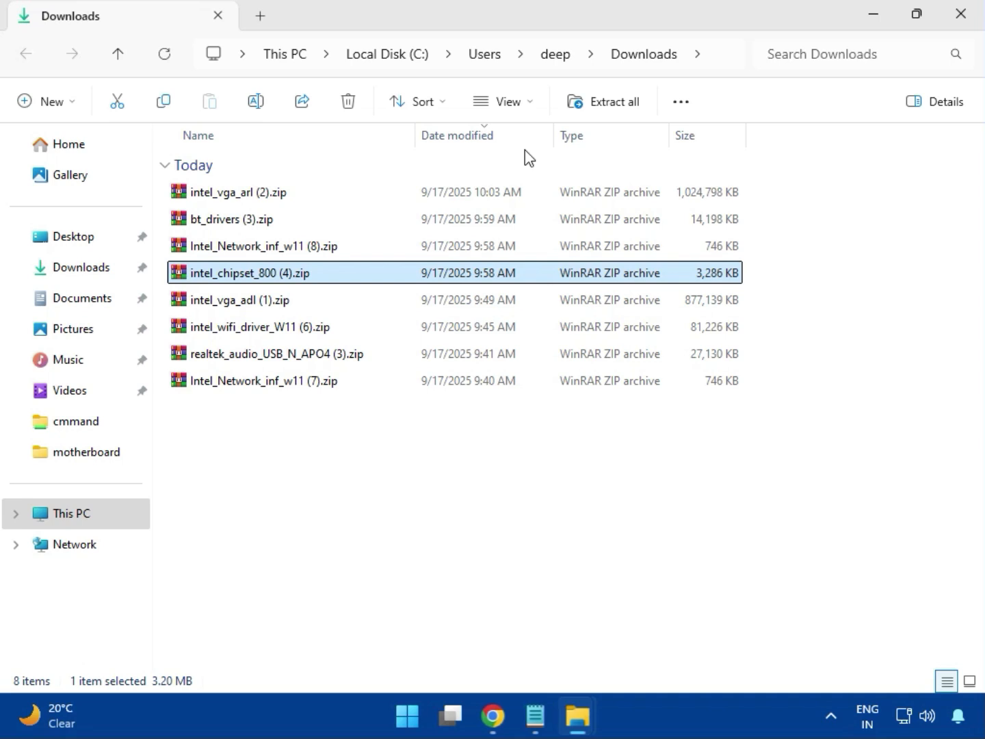
pyautogui.click(252, 302)
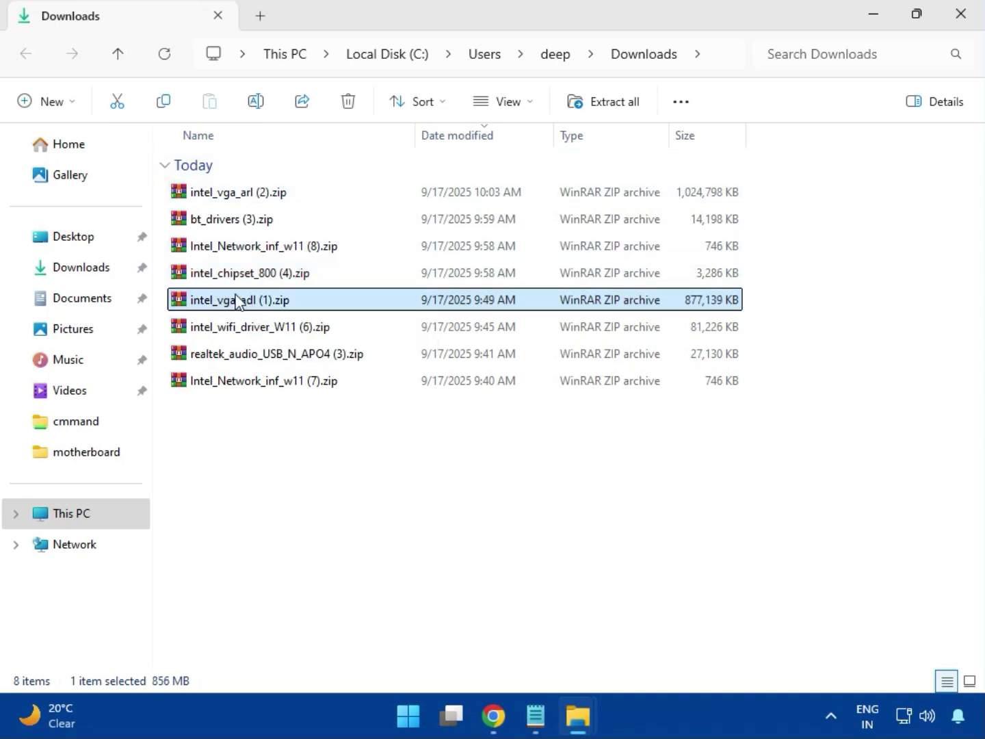
pyautogui.doubleClick(244, 299)
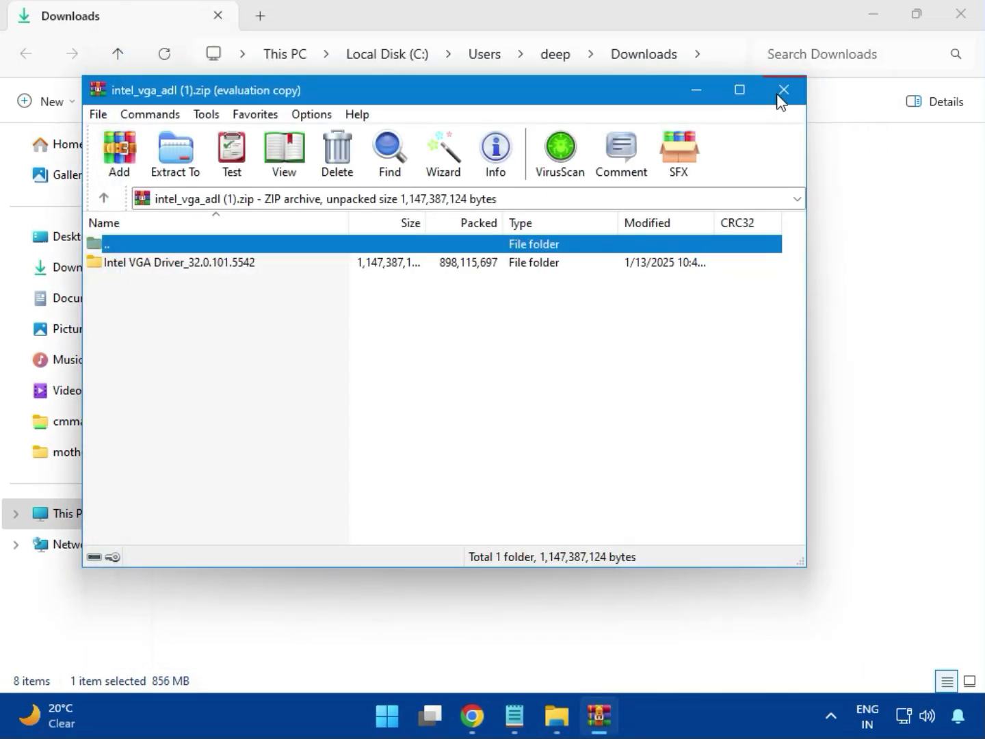
pyautogui.click(778, 95)
# Step: Open the intel_wifi_driver_W11 (6).zip archive and go to the UWD\Win64 folder inside Intel WIFI Driver_23.40.0.4
pyautogui.click(253, 329)
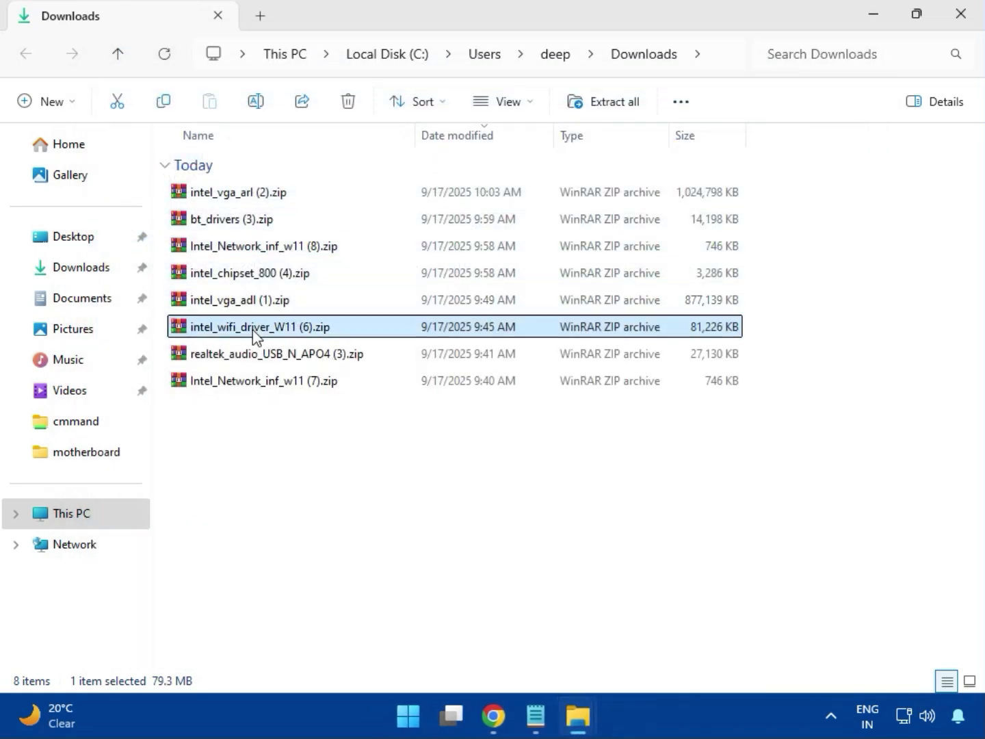
pyautogui.doubleClick(250, 330)
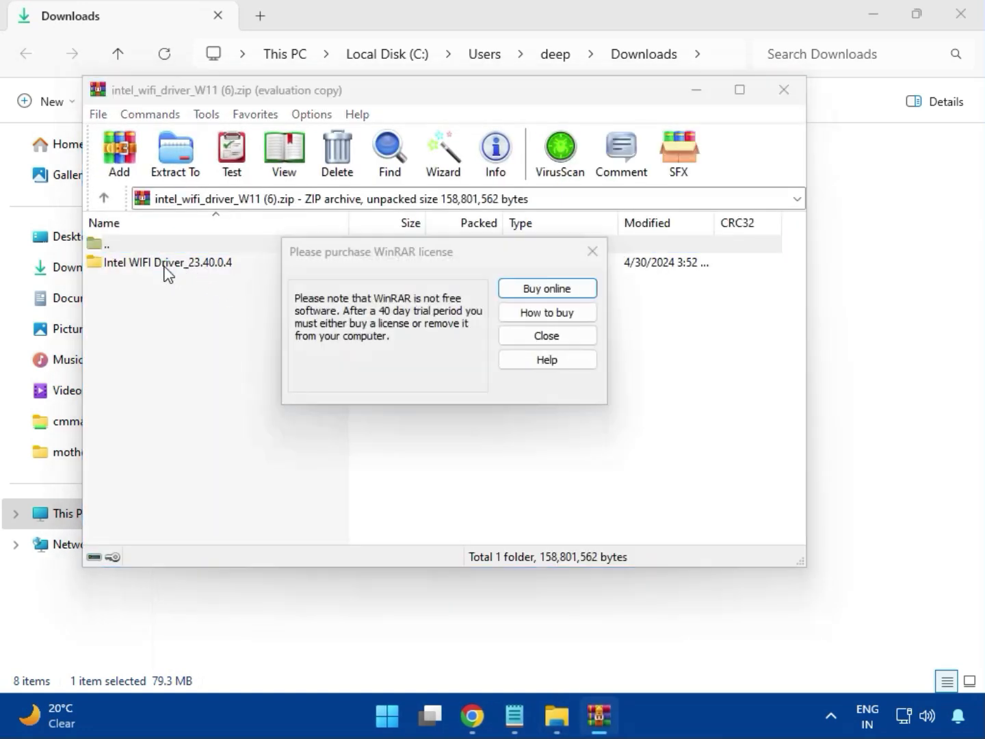
pyautogui.click(593, 252)
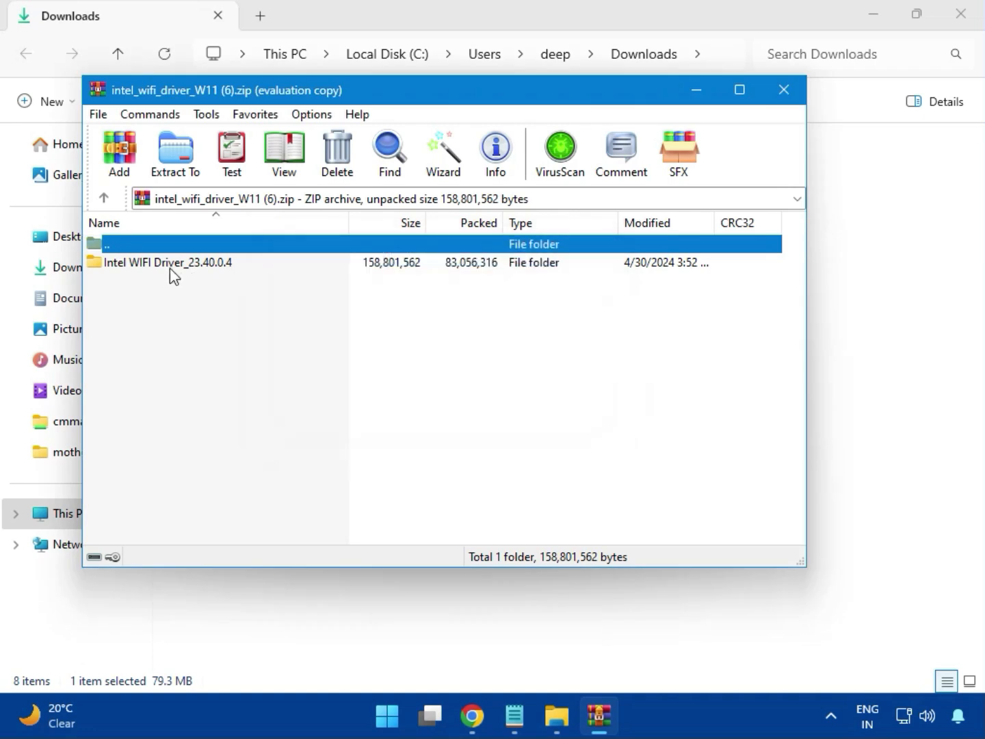
pyautogui.doubleClick(158, 263)
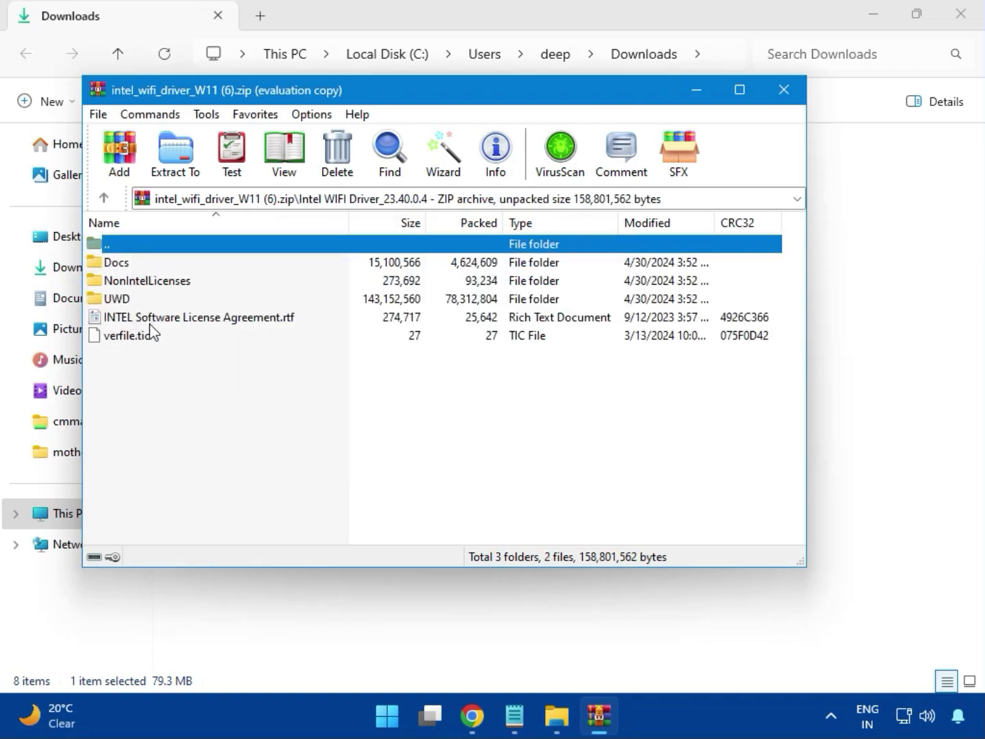
pyautogui.doubleClick(130, 299)
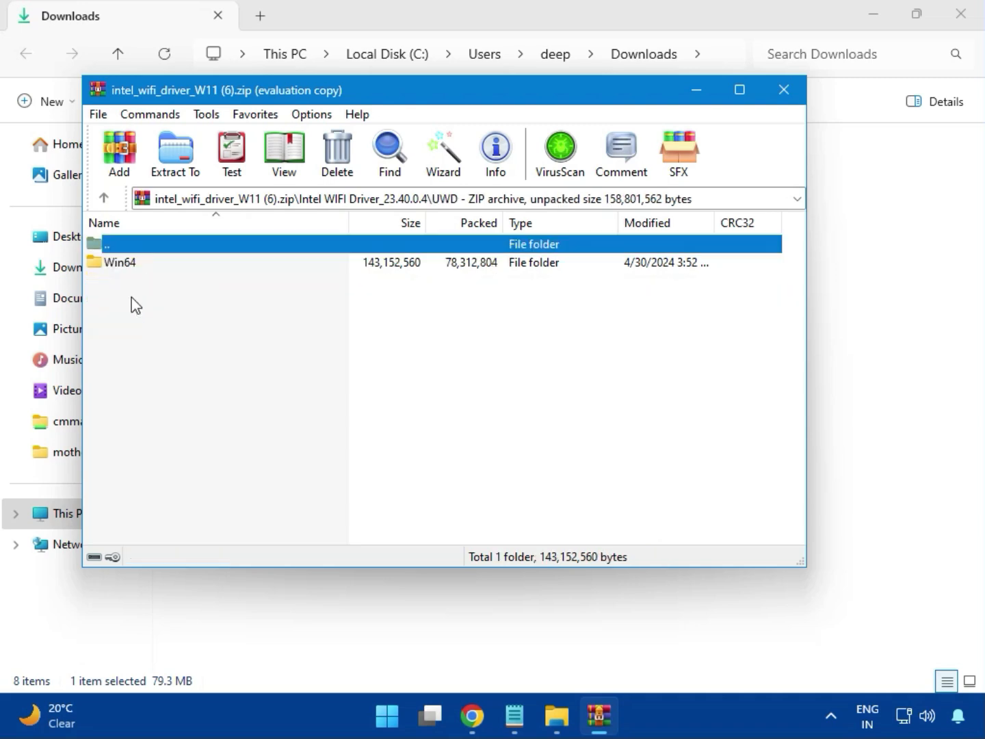
pyautogui.doubleClick(132, 267)
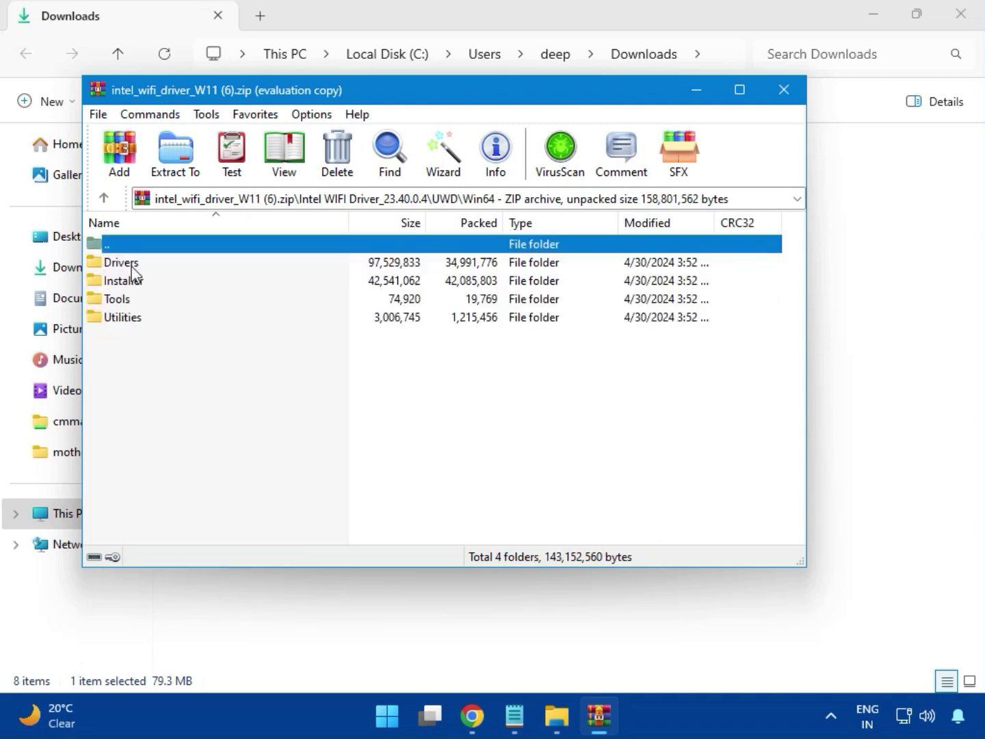
# Step: Look through the Drivers folder of the Wi-Fi archive, and launch WirelessSetup.exe from the Installer folder
pyautogui.doubleClick(132, 266)
pyautogui.scroll(-2, 180, 404)
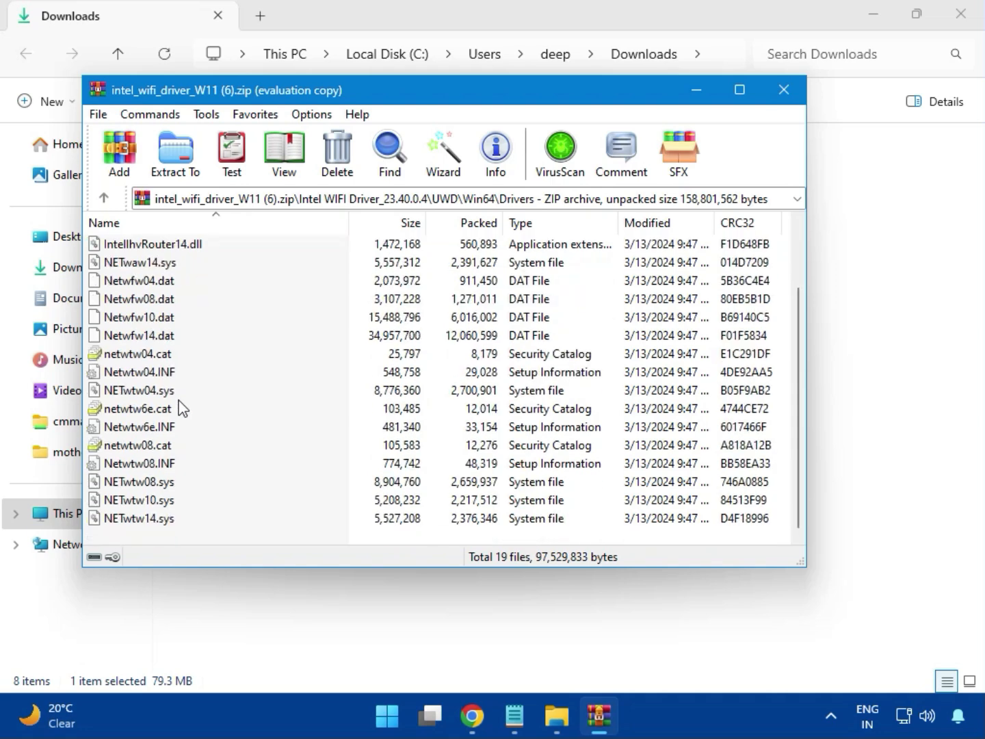
pyautogui.scroll(2, 172, 452)
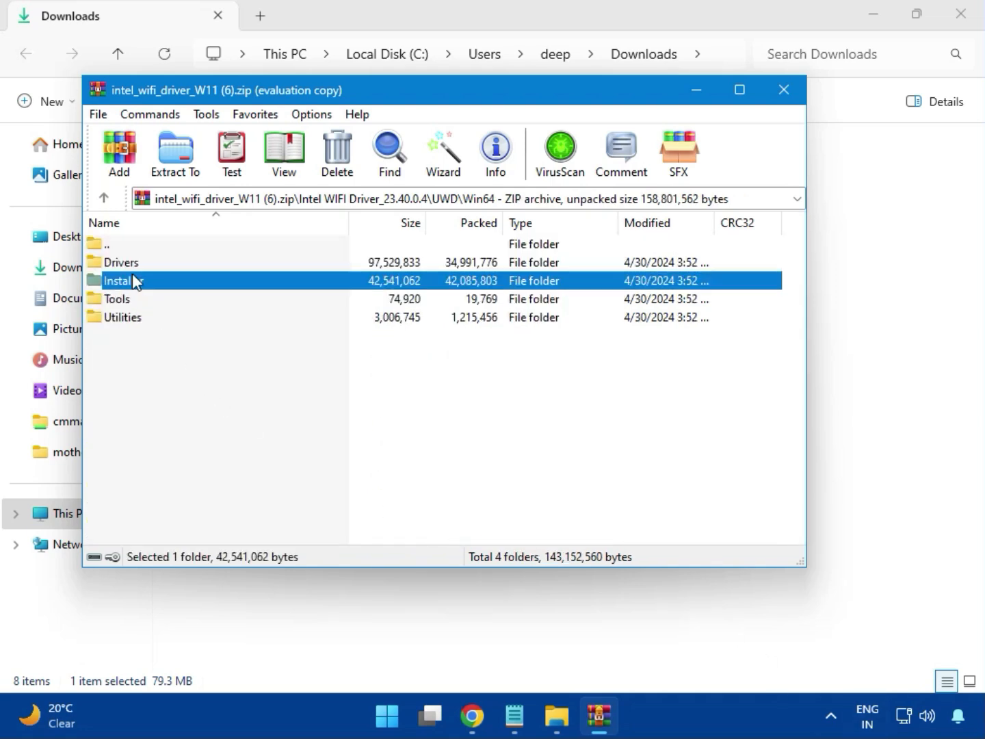
pyautogui.doubleClick(124, 281)
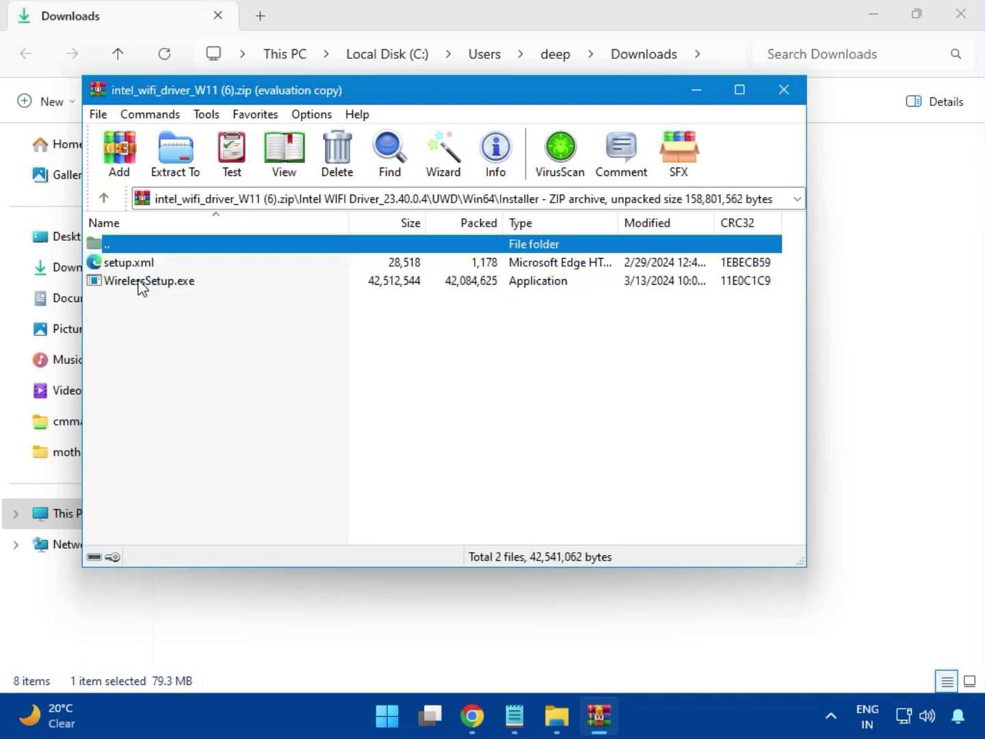
pyautogui.doubleClick(130, 282)
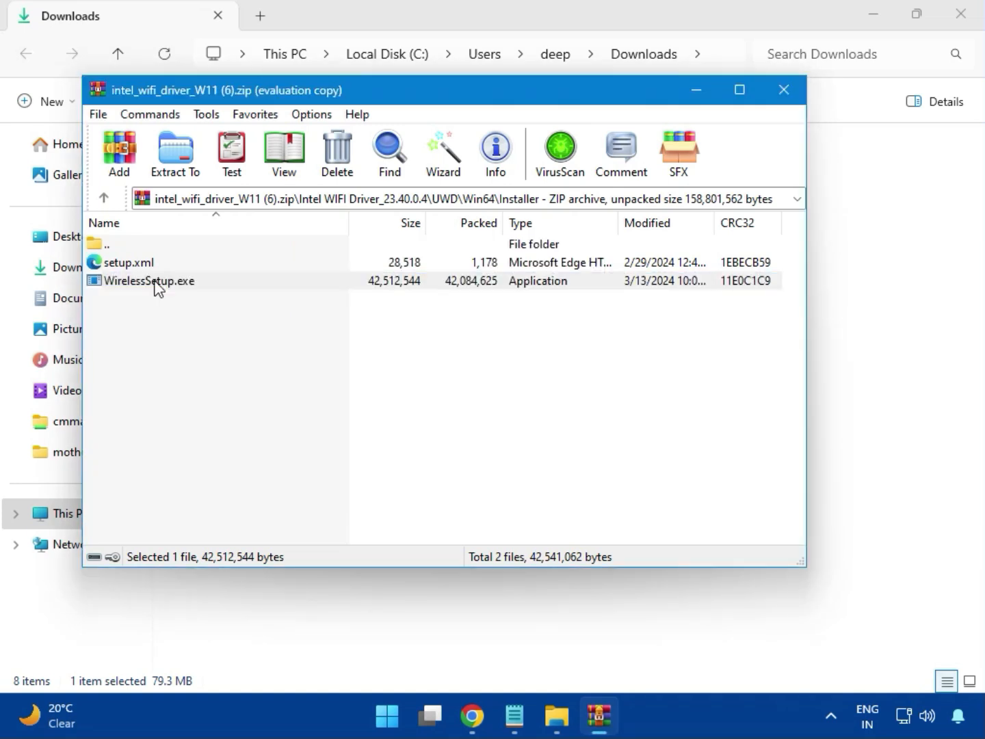
pyautogui.doubleClick(164, 282)
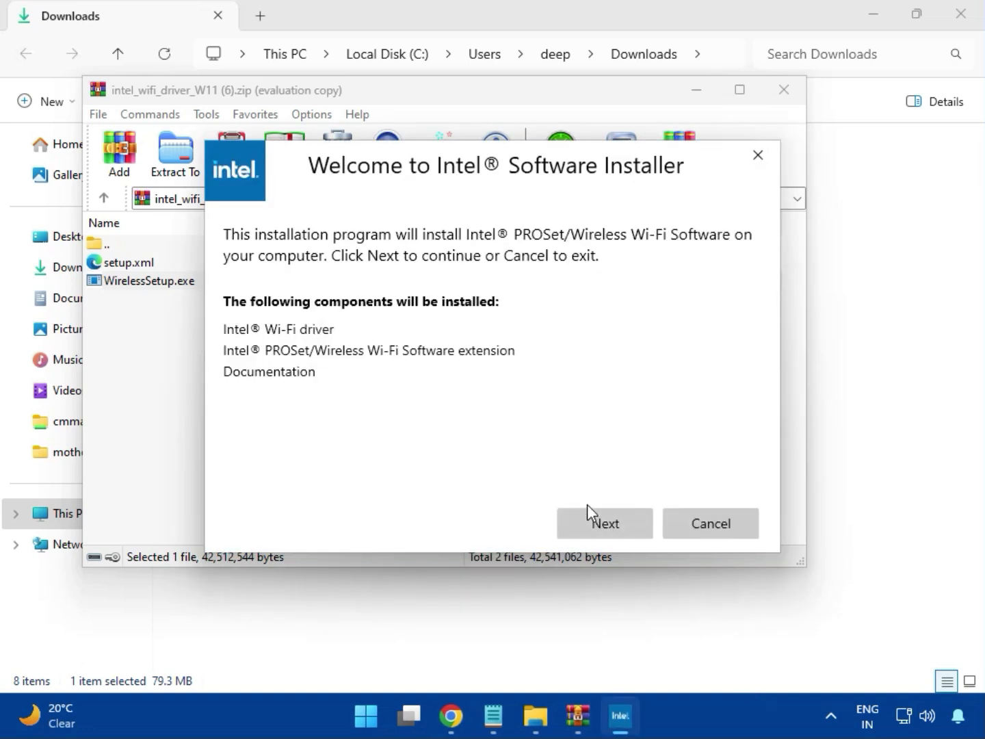
# Step: Install the Intel PROSet/Wireless Wi-Fi Software, accepting the license terms and allowing changes to the device, and close the Wi-Fi archive
pyautogui.click(603, 515)
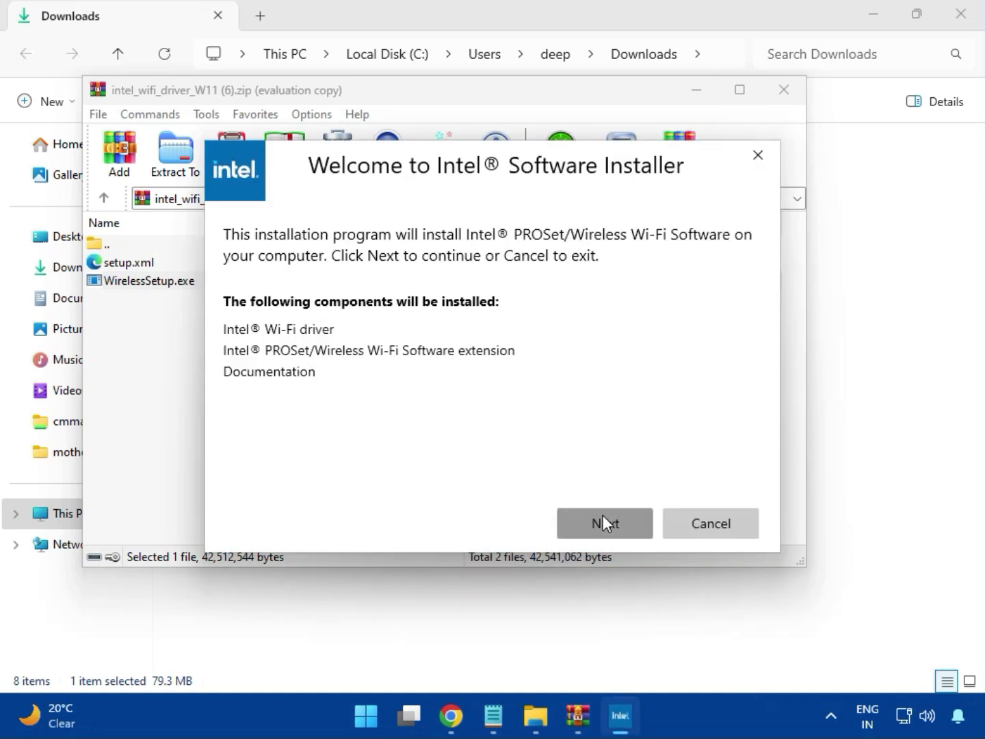
pyautogui.click(428, 486)
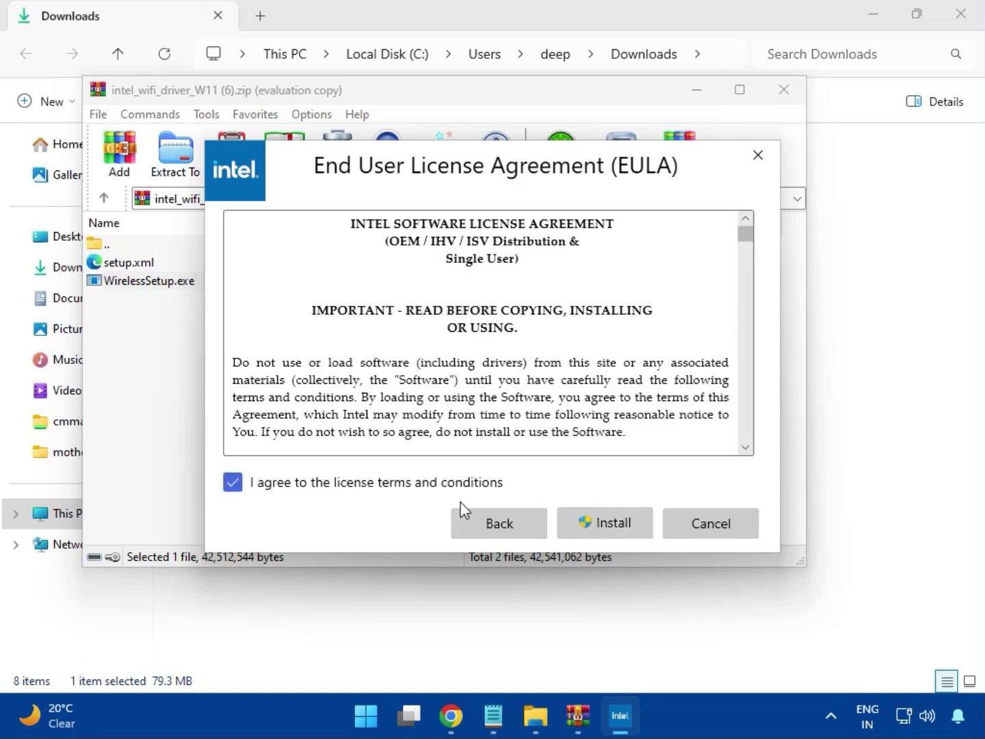
pyautogui.click(616, 530)
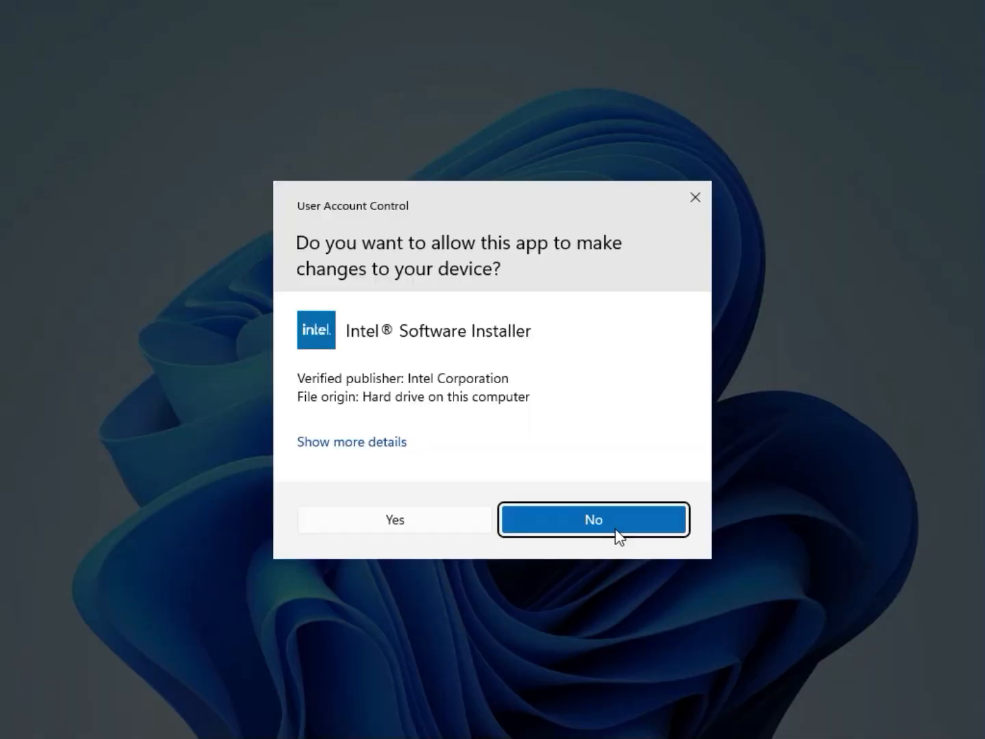
pyautogui.click(447, 530)
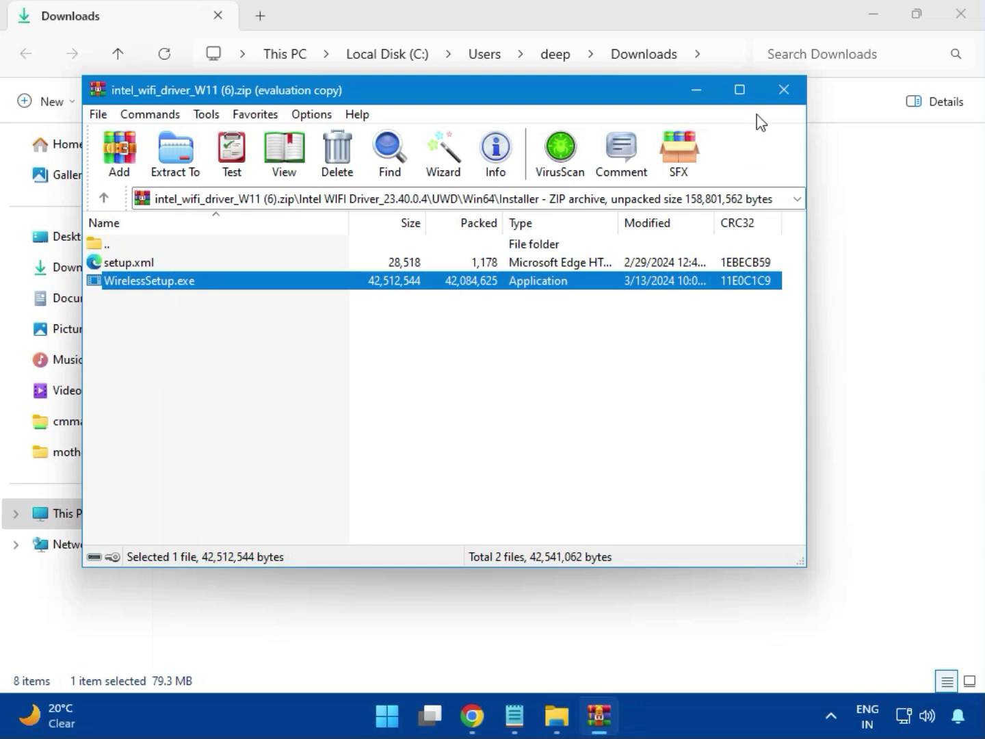
pyautogui.click(785, 89)
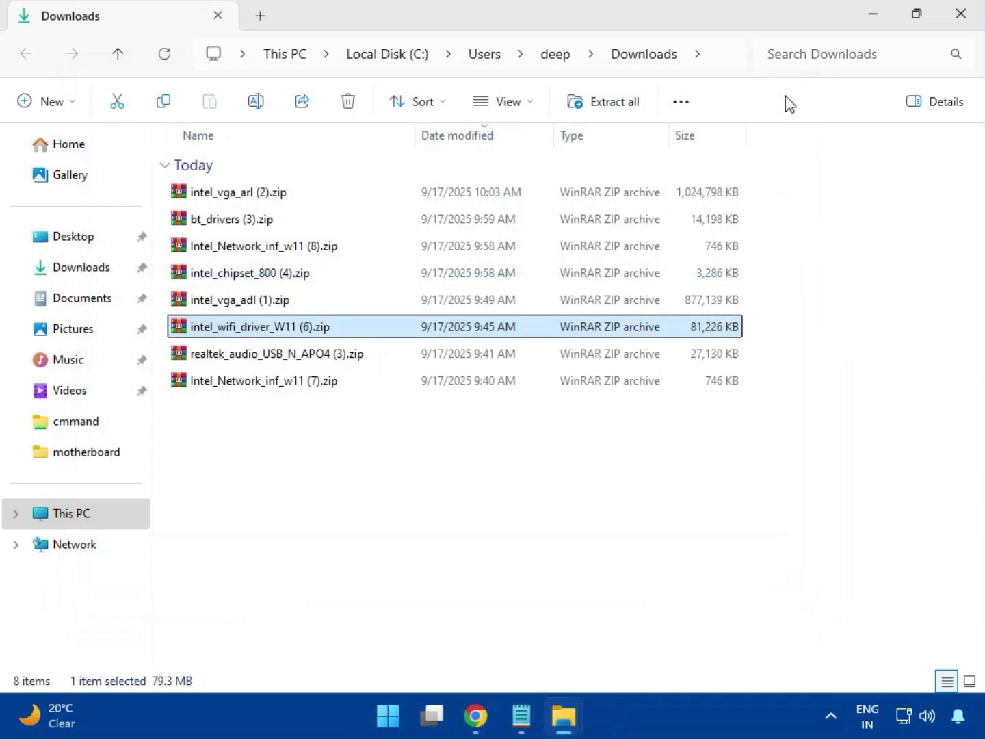
# Step: Open the realtek_audio_USB_N_APO4 (3).zip archive and launch MSI_Launcher.exe from its Realtek USB Universal Driver folder
pyautogui.click(295, 362)
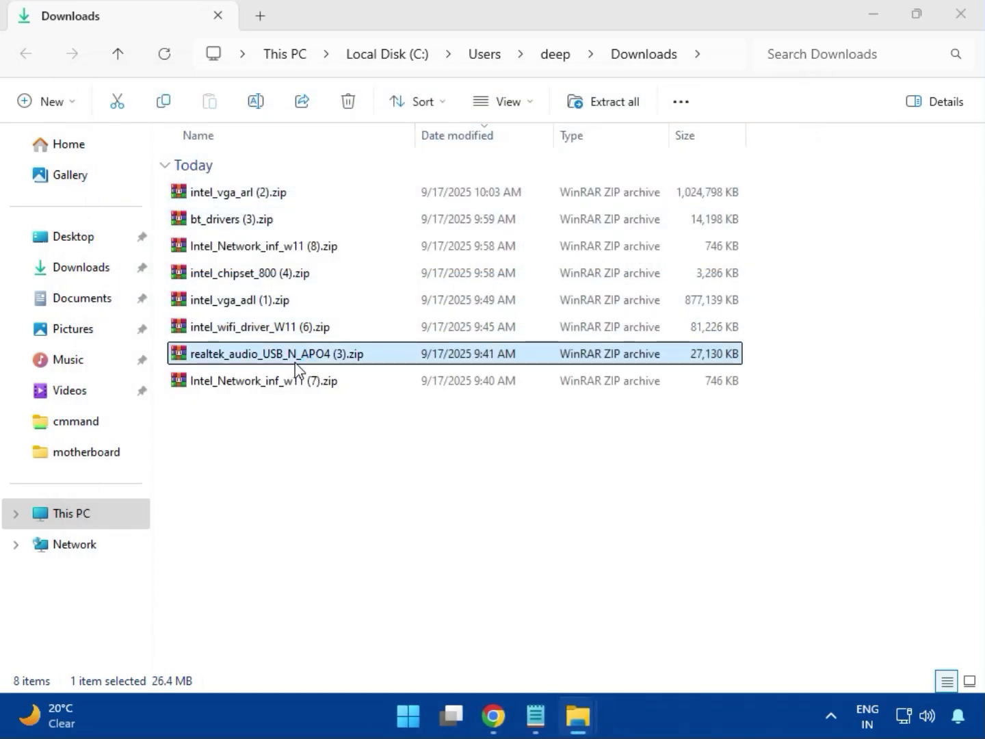
pyautogui.doubleClick(295, 371)
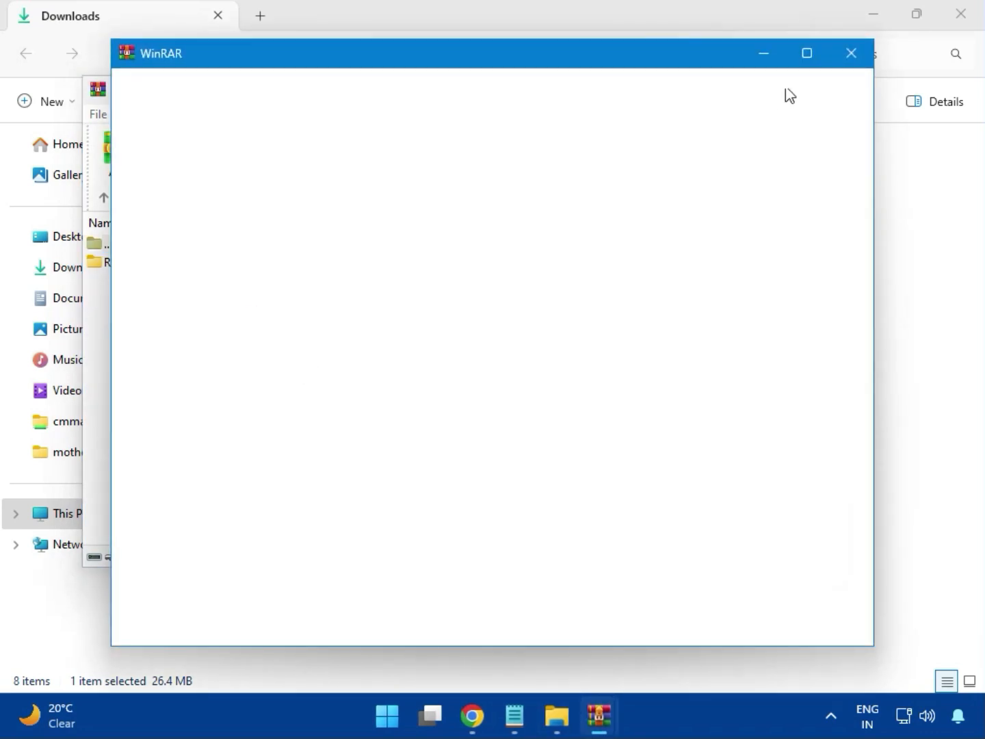
pyautogui.click(849, 58)
pyautogui.click(223, 266)
pyautogui.doubleClick(220, 267)
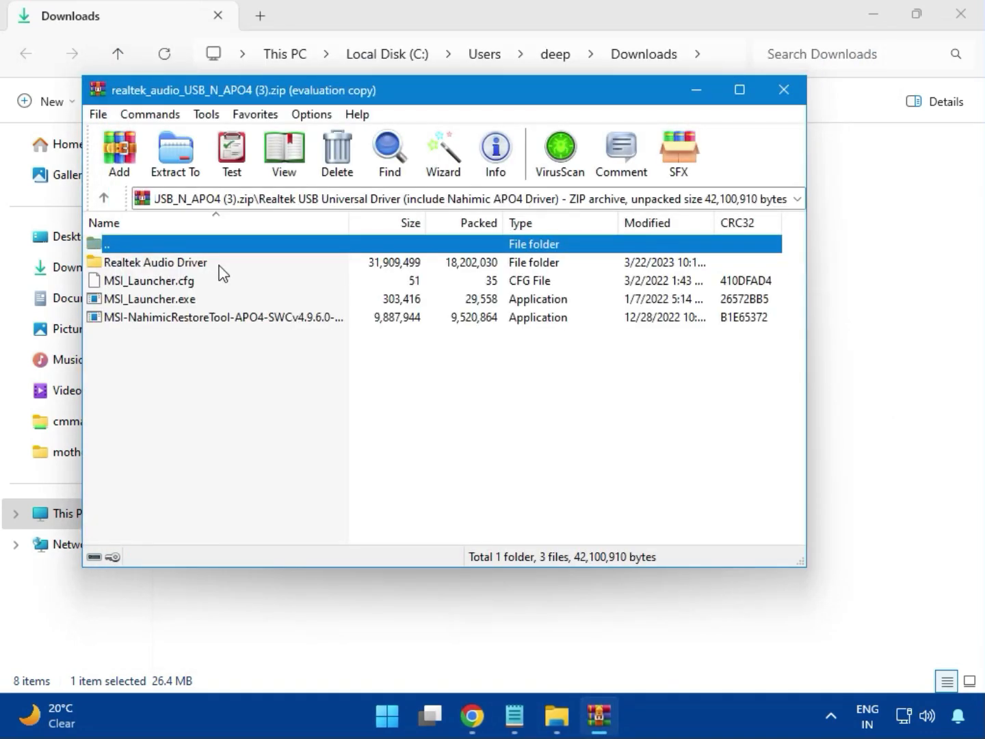
pyautogui.doubleClick(176, 301)
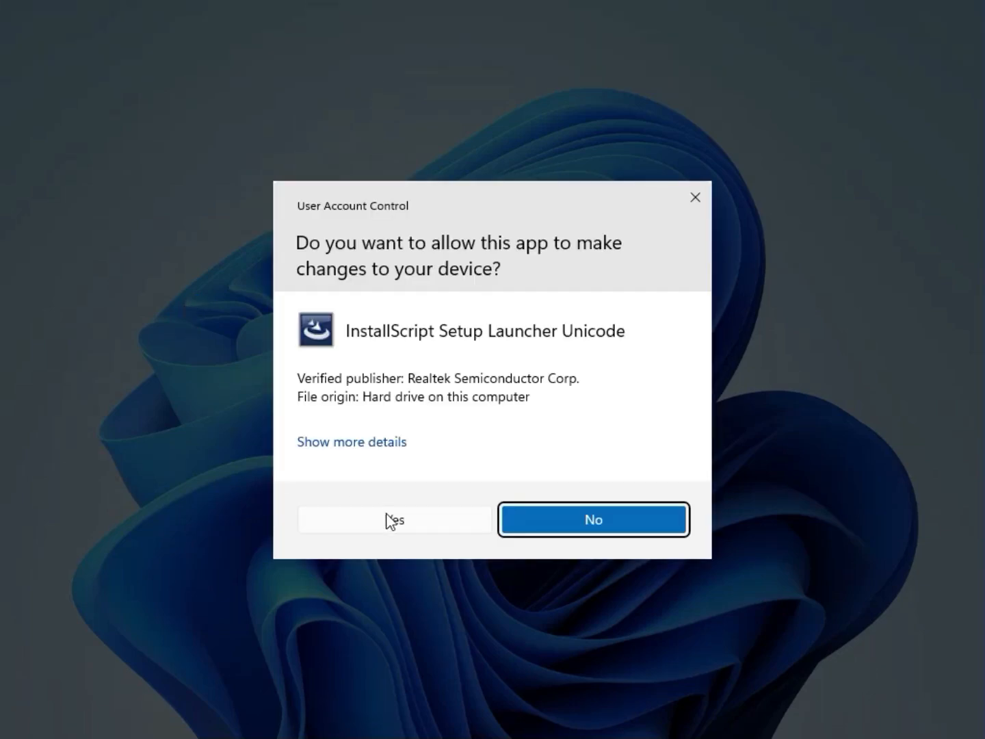
# Step: Allow the Realtek audio driver's launcher to make changes, and close its archive and the Downloads folder window
pyautogui.click(390, 519)
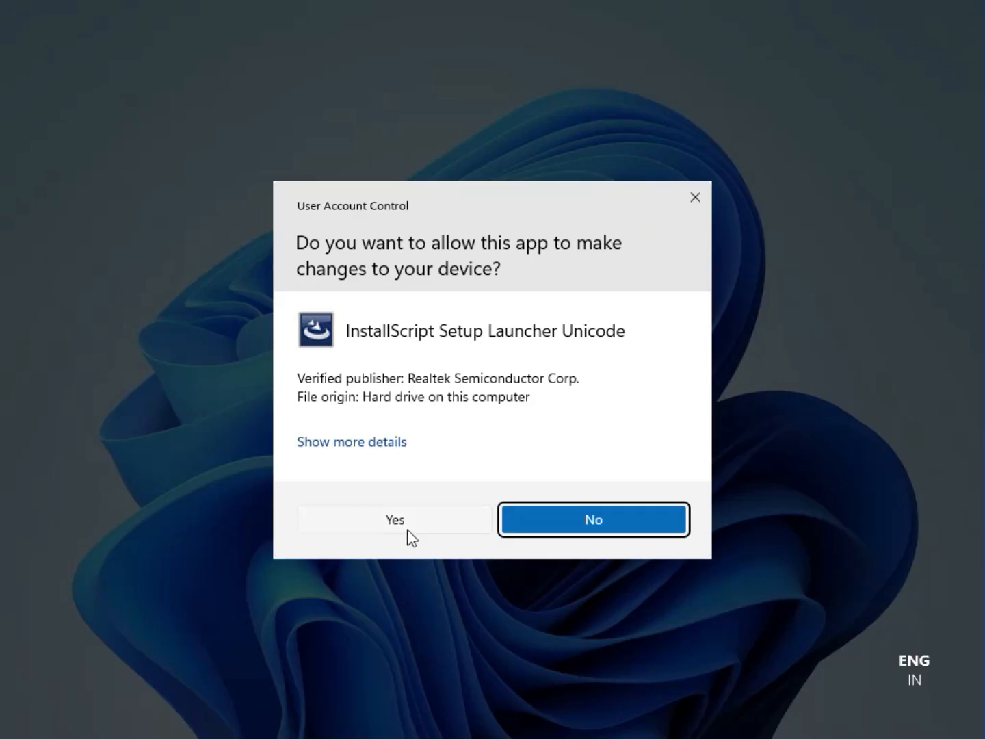
pyautogui.click(396, 519)
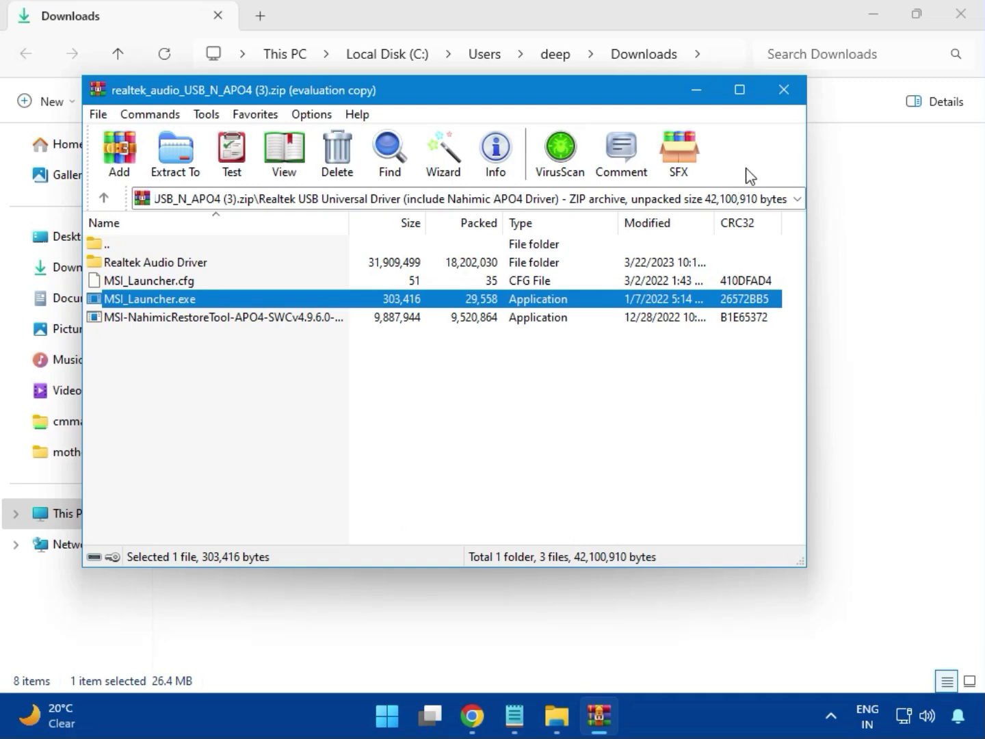
pyautogui.click(785, 100)
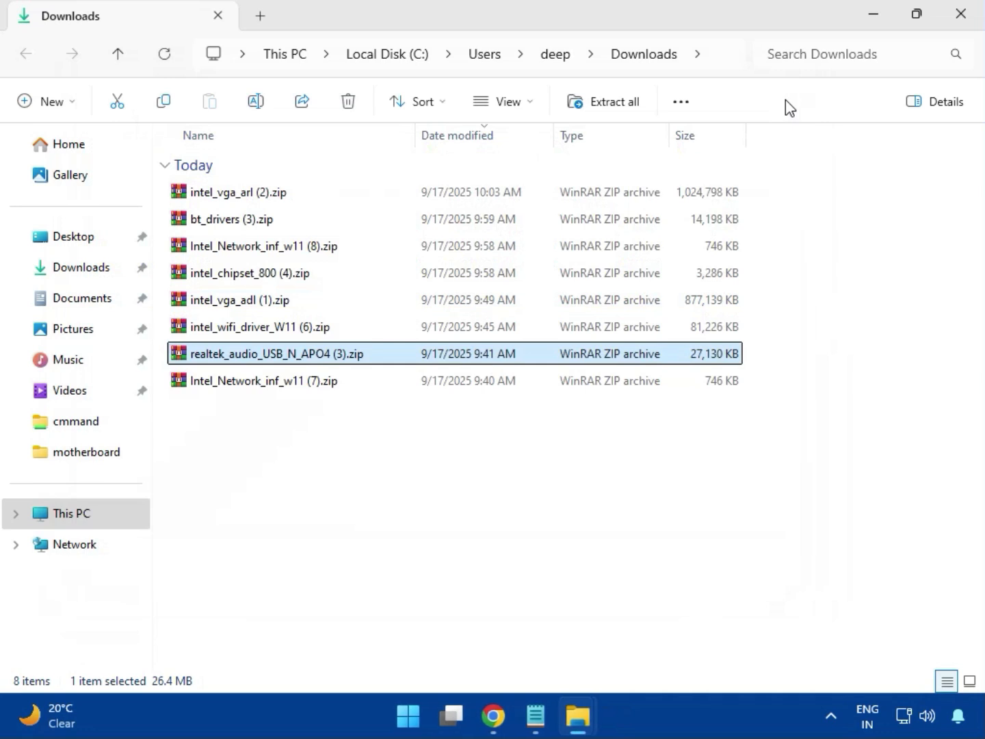
pyautogui.click(265, 387)
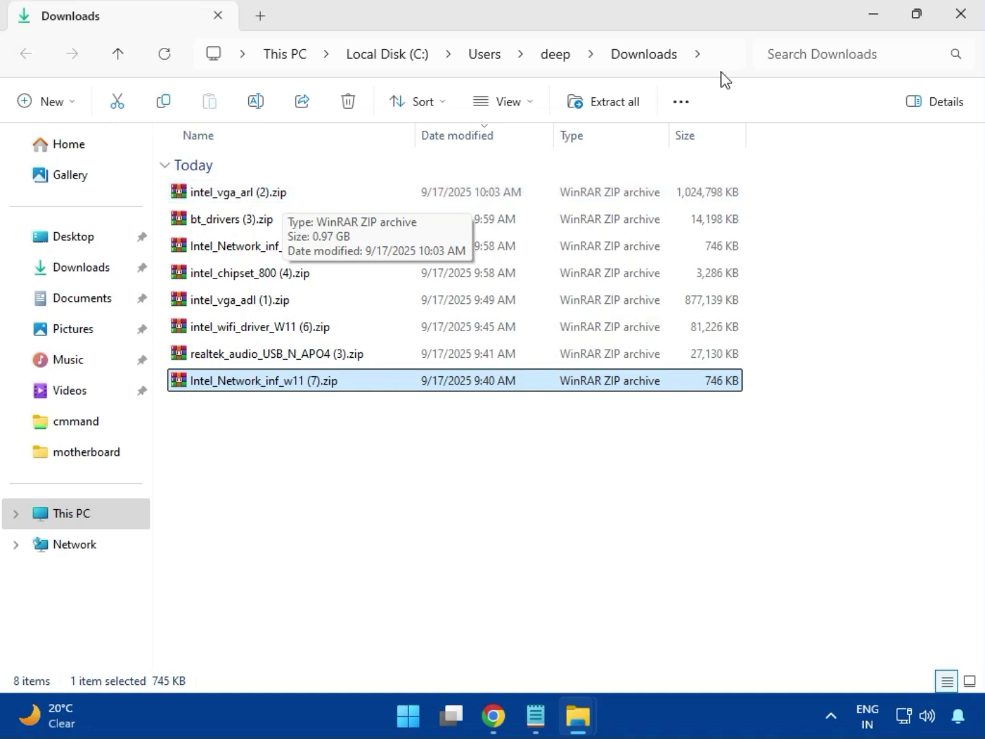
pyautogui.click(961, 16)
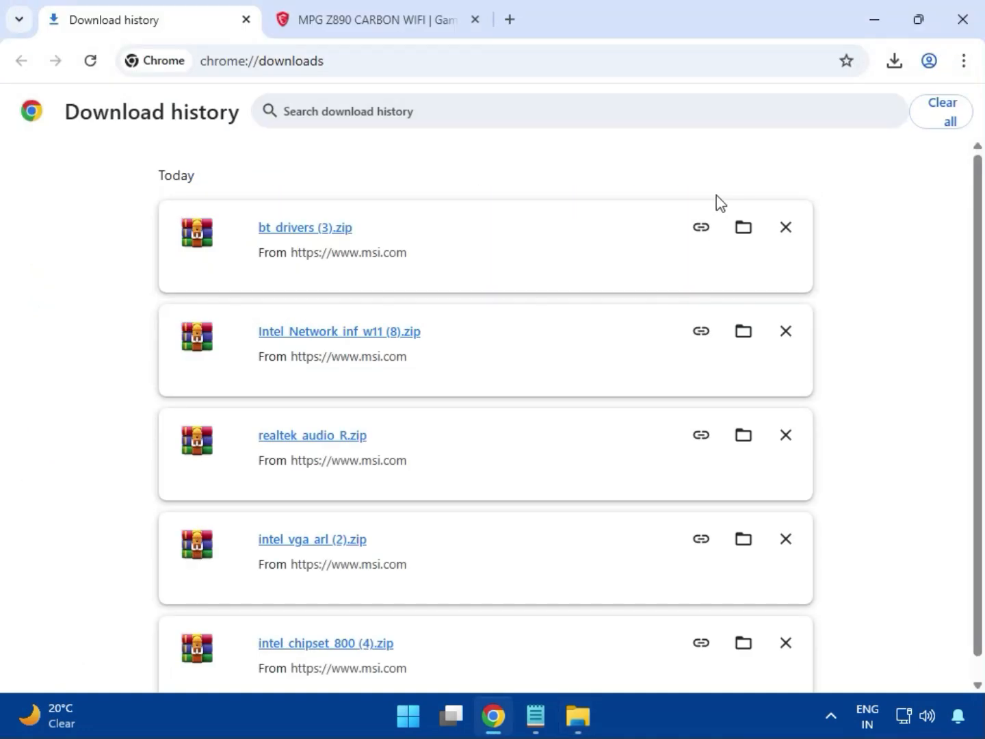